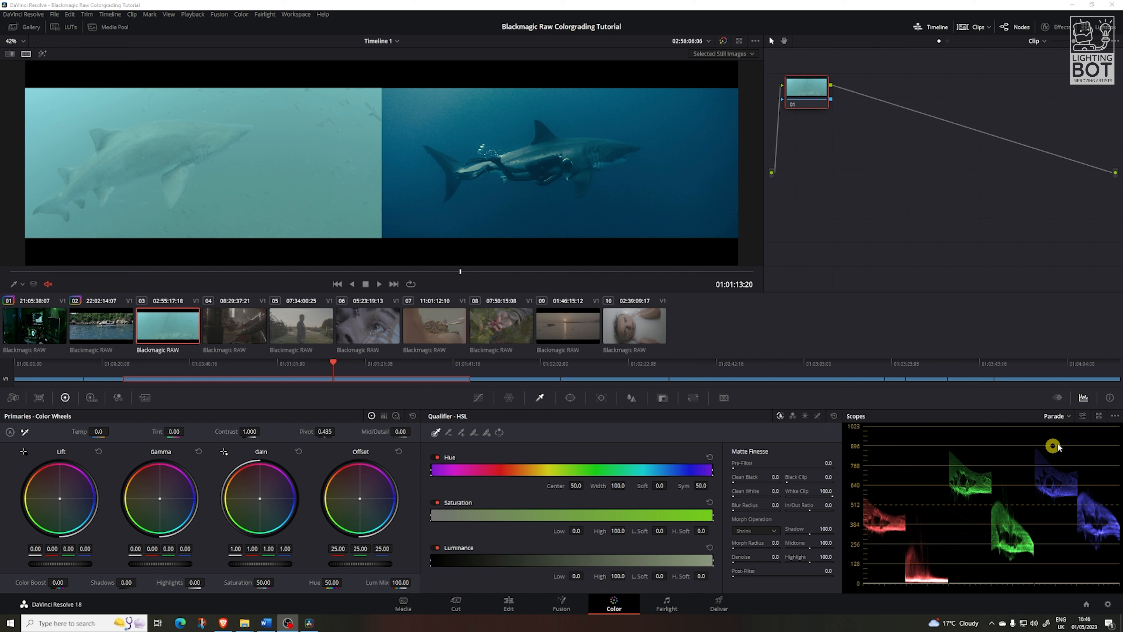
# Step: Open the scopes in an enlarged floating view and set the shark clip's Offset to red -19.56, green -23.08 and blue -8.60
pyautogui.click(1099, 415)
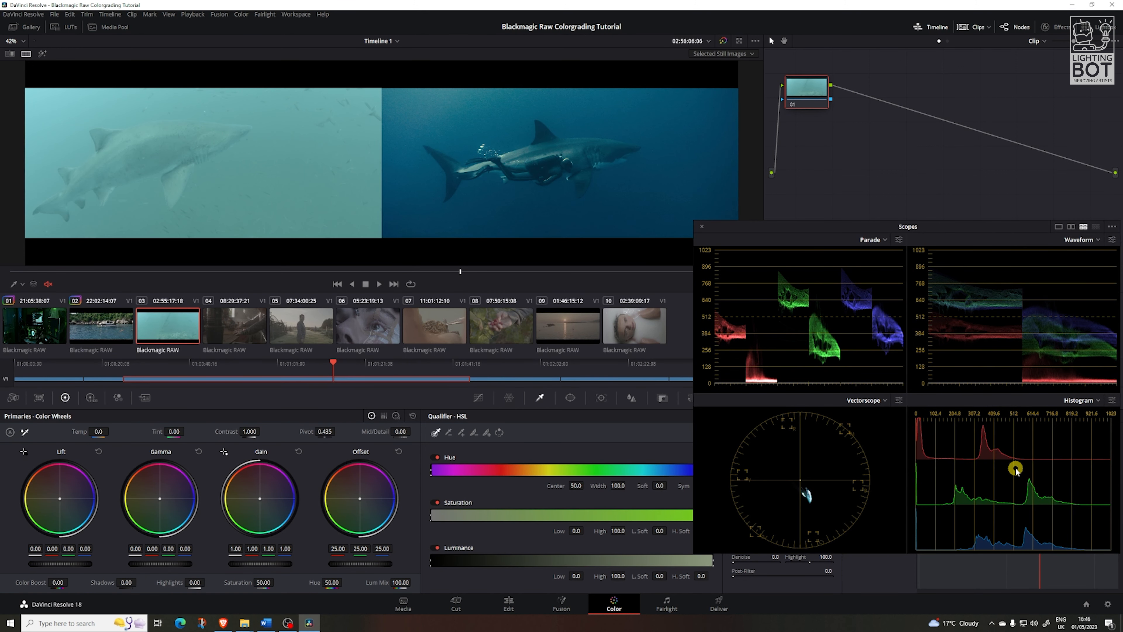
pyautogui.moveTo(339, 550)
pyautogui.mouseDown()
pyautogui.moveTo(269, 573)
pyautogui.moveTo(93, 582)
pyautogui.mouseUp()
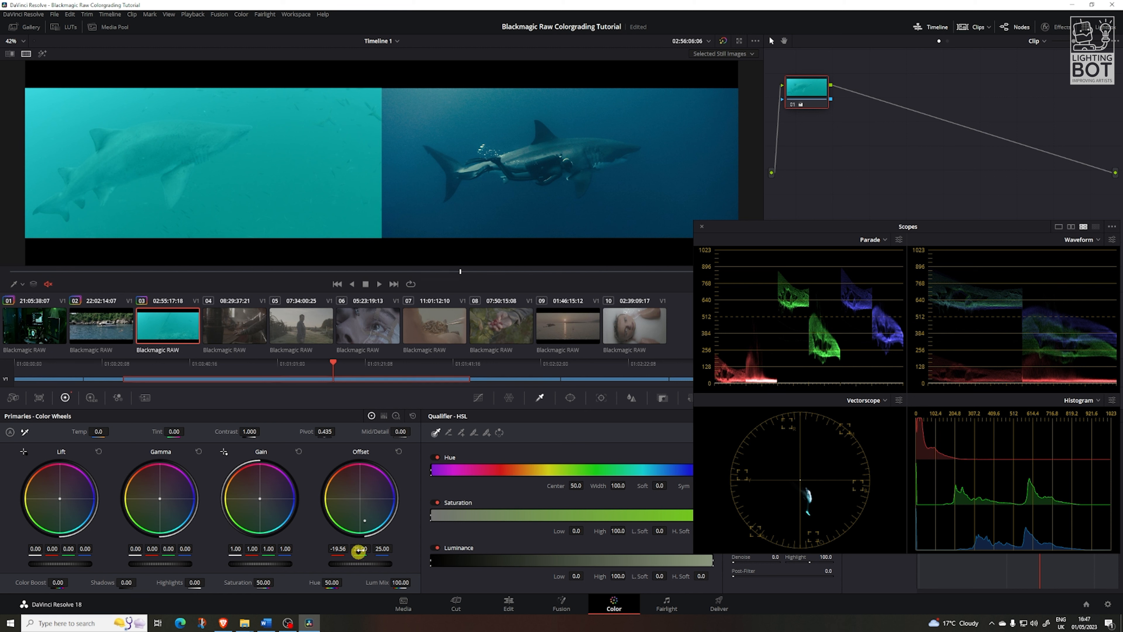
pyautogui.moveTo(360, 549); pyautogui.dragTo(130, 585)
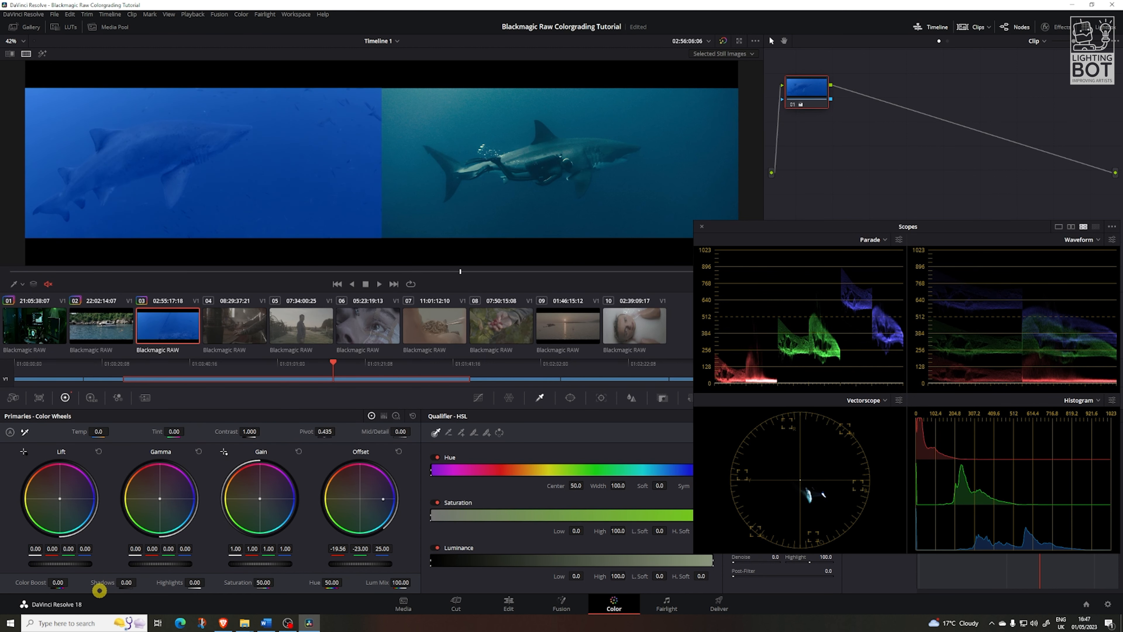
pyautogui.moveTo(382, 548); pyautogui.dragTo(196, 559)
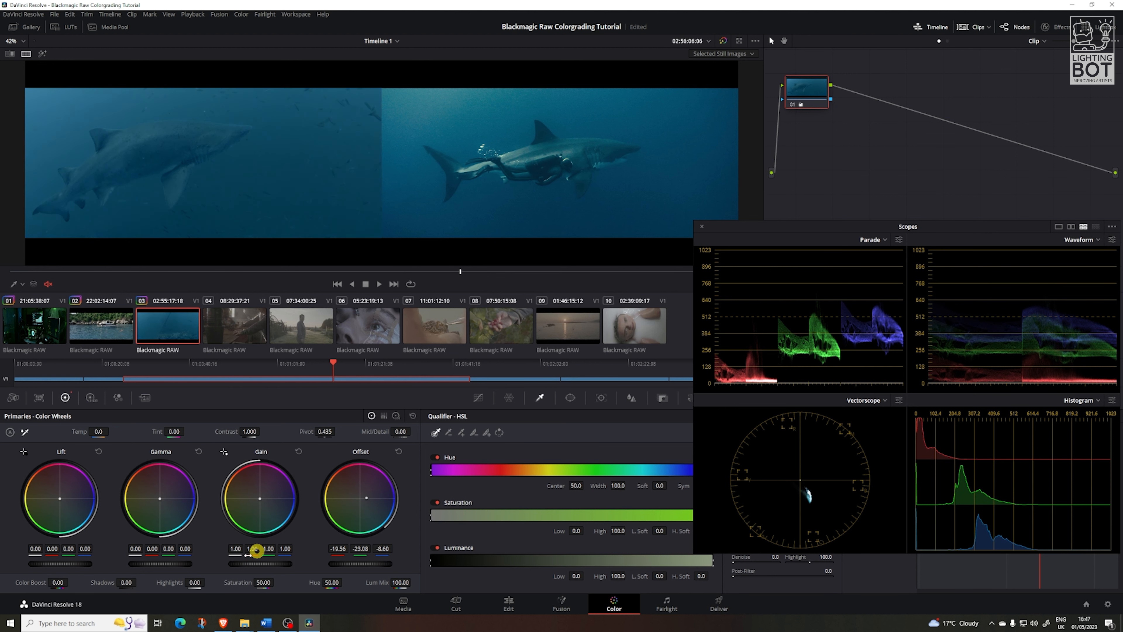
# Step: Raise the overall Gamma to 0.01 and Gain to 1.01, and set the Contrast to 1.160
pyautogui.moveTo(158, 562)
pyautogui.mouseDown()
pyautogui.moveTo(188, 558)
pyautogui.moveTo(128, 565)
pyautogui.moveTo(165, 564)
pyautogui.mouseUp()
pyautogui.moveTo(278, 561)
pyautogui.mouseDown()
pyautogui.moveTo(301, 558)
pyautogui.moveTo(269, 560)
pyautogui.moveTo(279, 559)
pyautogui.mouseUp()
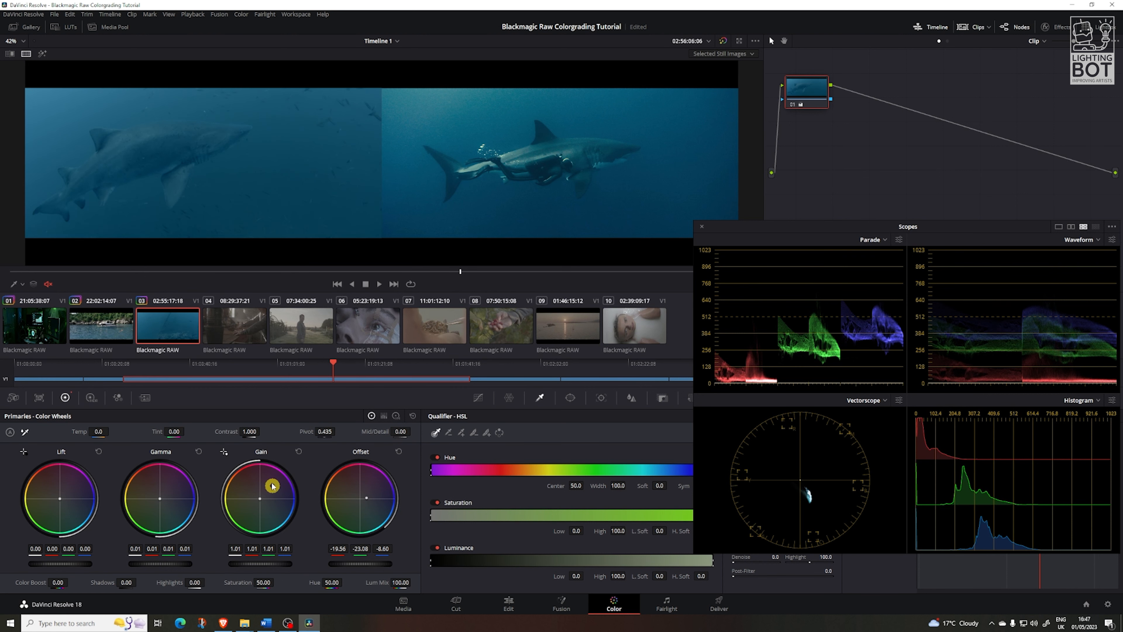
pyautogui.moveTo(250, 432); pyautogui.dragTo(289, 427)
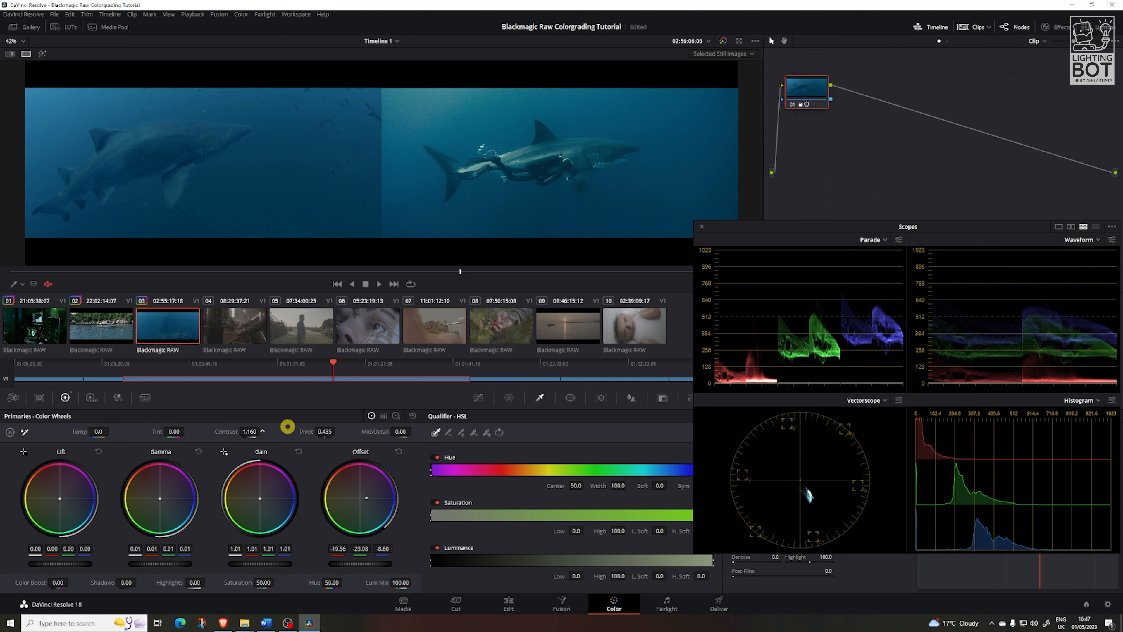
# Step: Refine the Offset to red -19.16, green -20.68, blue -7.72 and the Gain to red 1.04, green 1.02, blue 1.06
pyautogui.moveTo(362, 549); pyautogui.dragTo(397, 549)
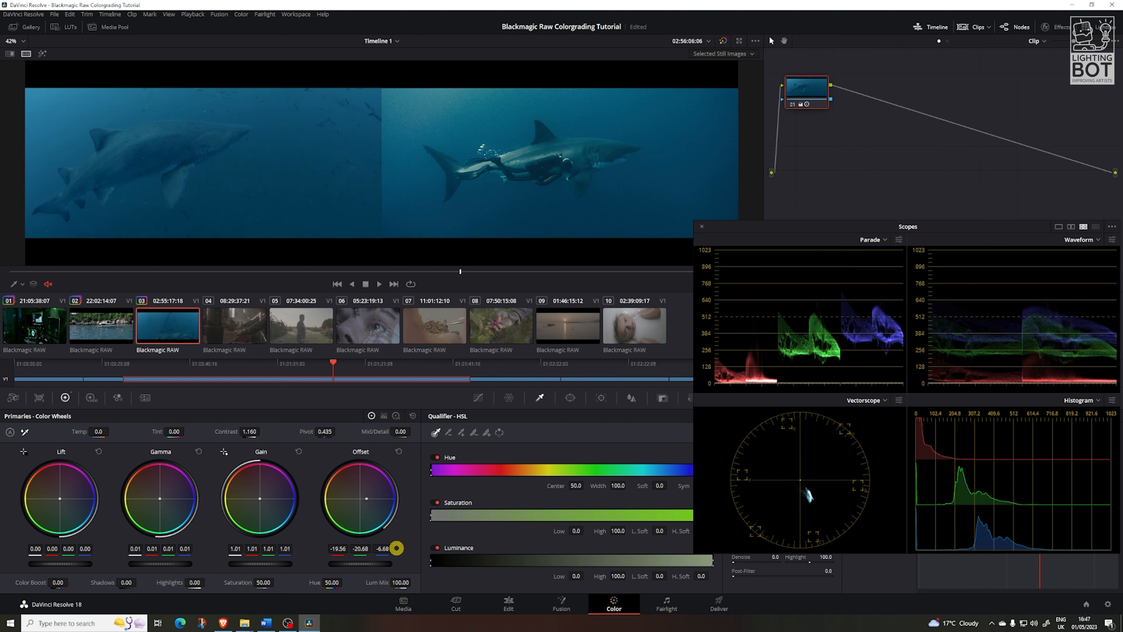
pyautogui.moveTo(342, 550)
pyautogui.mouseDown()
pyautogui.moveTo(365, 548)
pyautogui.moveTo(346, 547)
pyautogui.mouseUp()
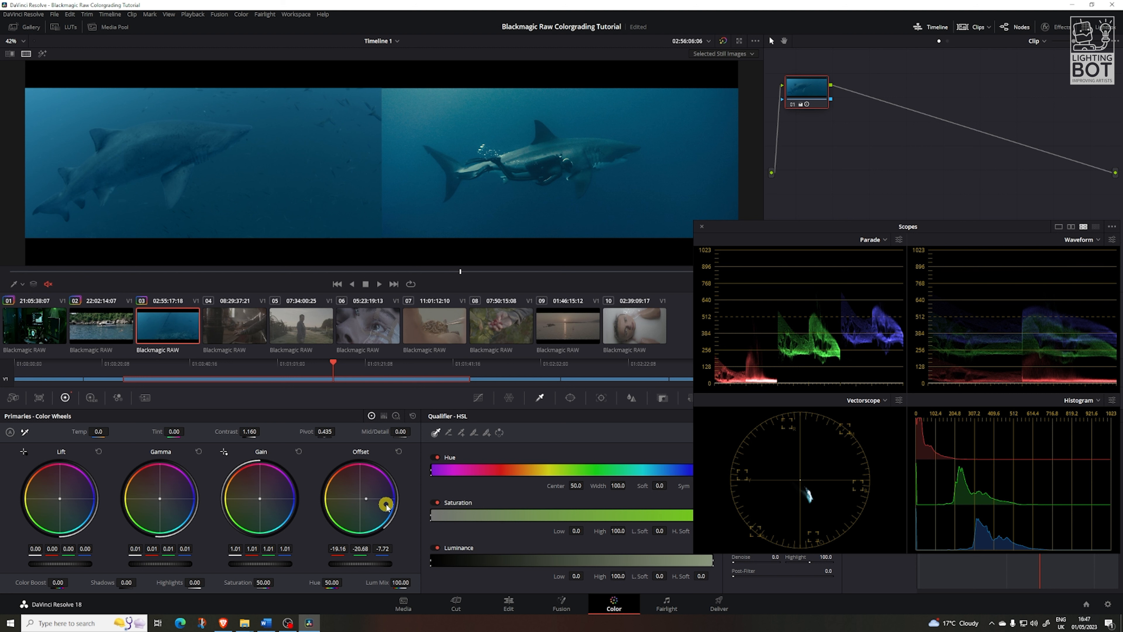
pyautogui.moveTo(292, 549); pyautogui.dragTo(301, 547)
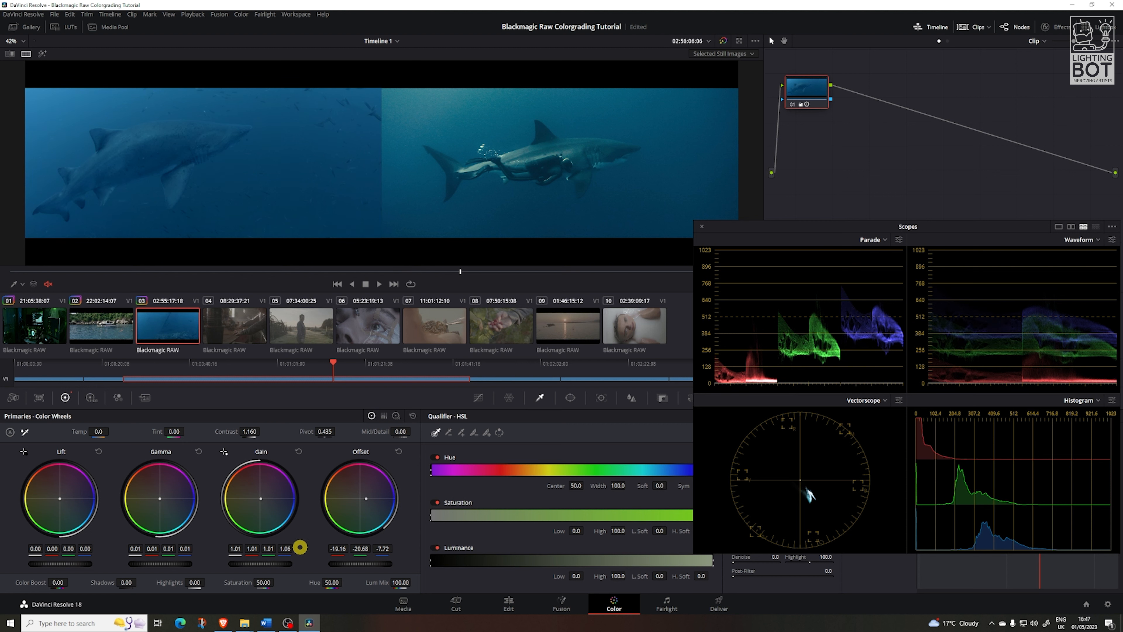
pyautogui.moveTo(268, 549); pyautogui.dragTo(272, 549)
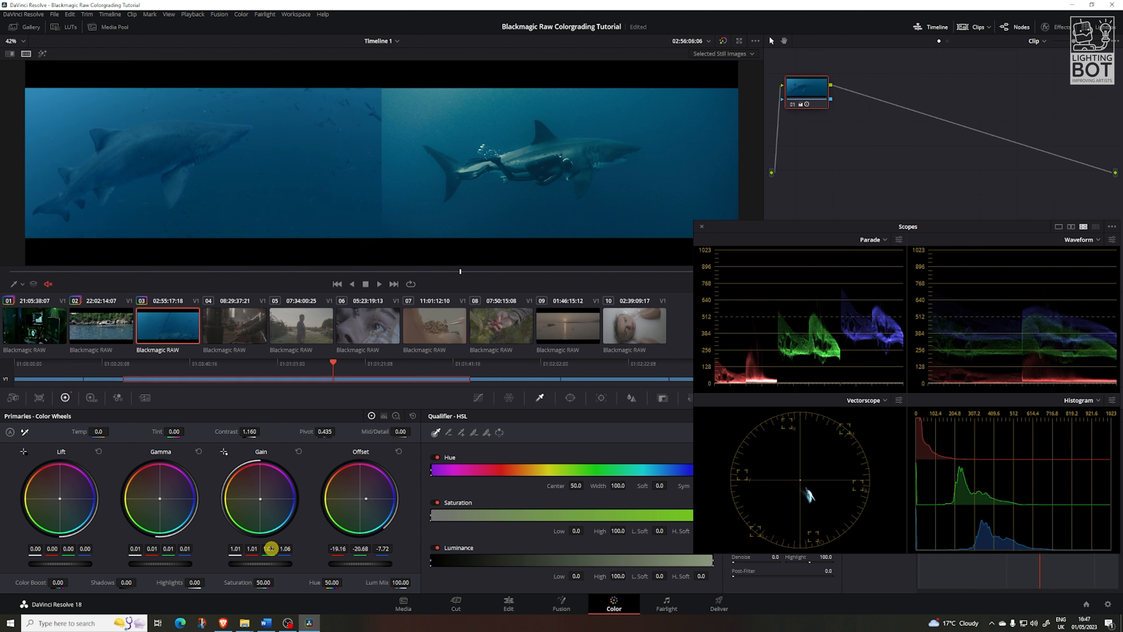
pyautogui.moveTo(259, 549); pyautogui.dragTo(256, 550)
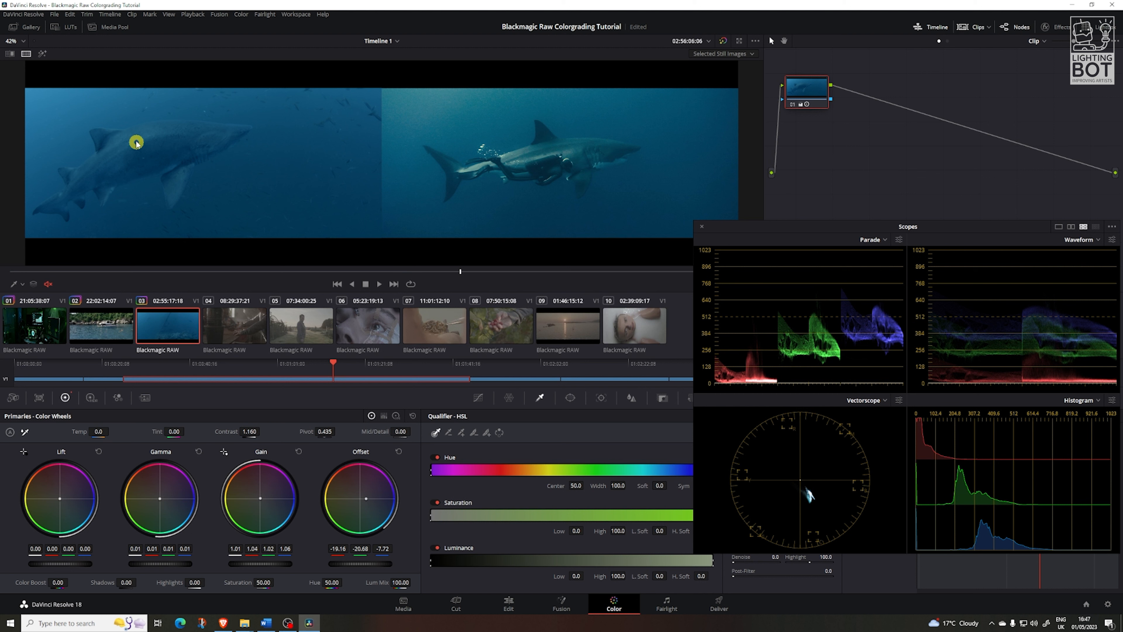
# Step: Compare the graded shark shot with the reference still by toggling the image wipe on and off
pyautogui.doubleClick(28, 54)
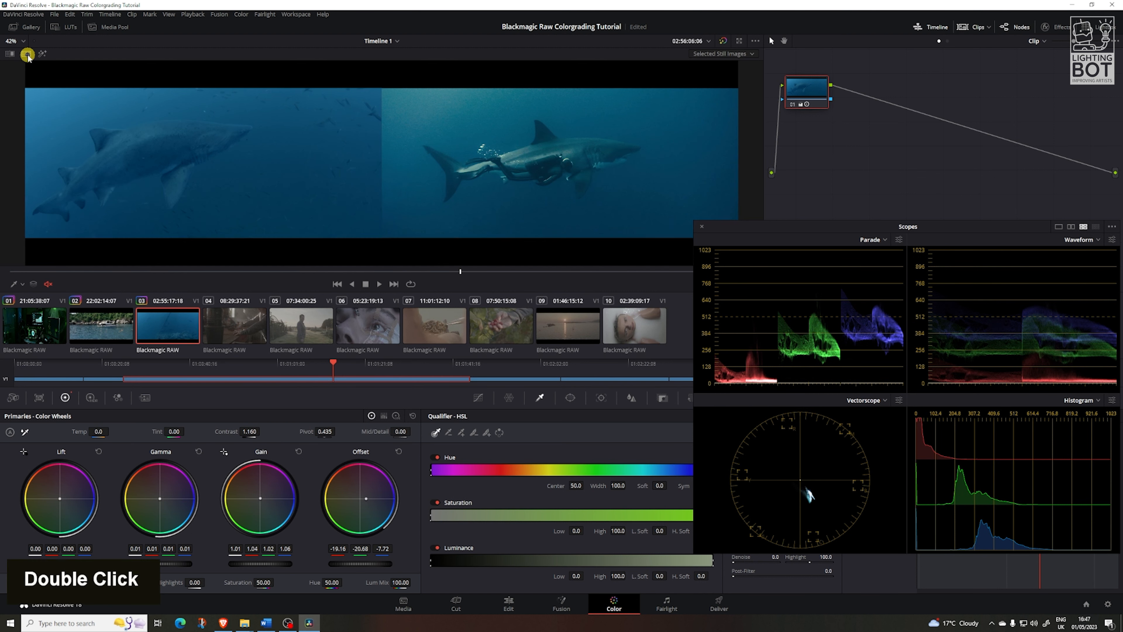
pyautogui.click(27, 55)
pyautogui.click(28, 54)
pyautogui.click(28, 54)
pyautogui.click(28, 54)
pyautogui.click(26, 55)
pyautogui.click(26, 54)
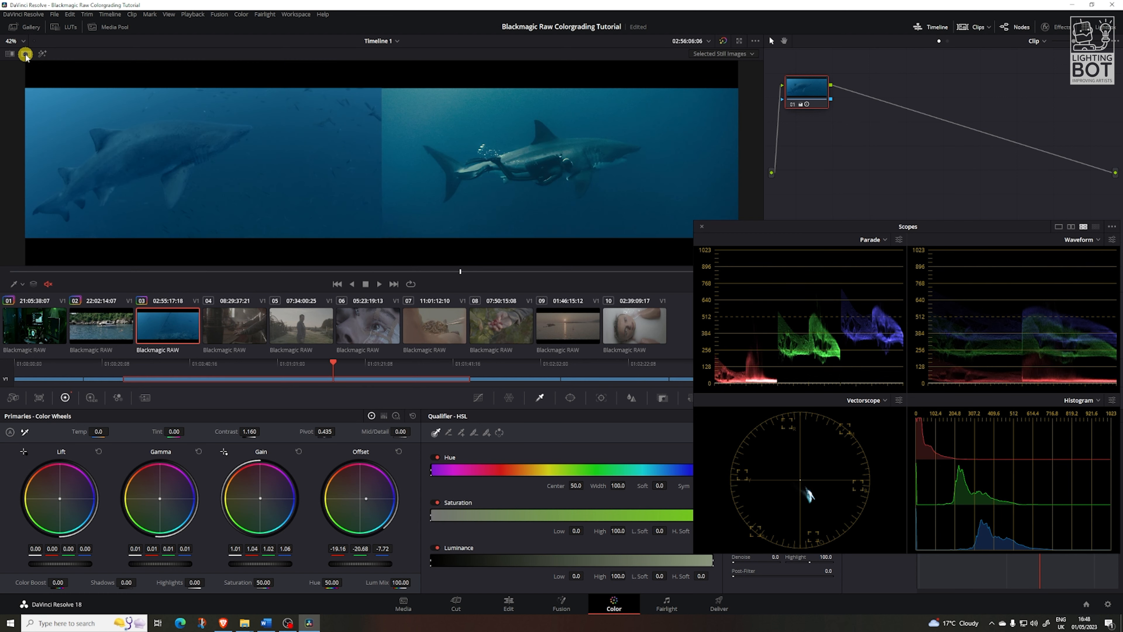
pyautogui.click(26, 55)
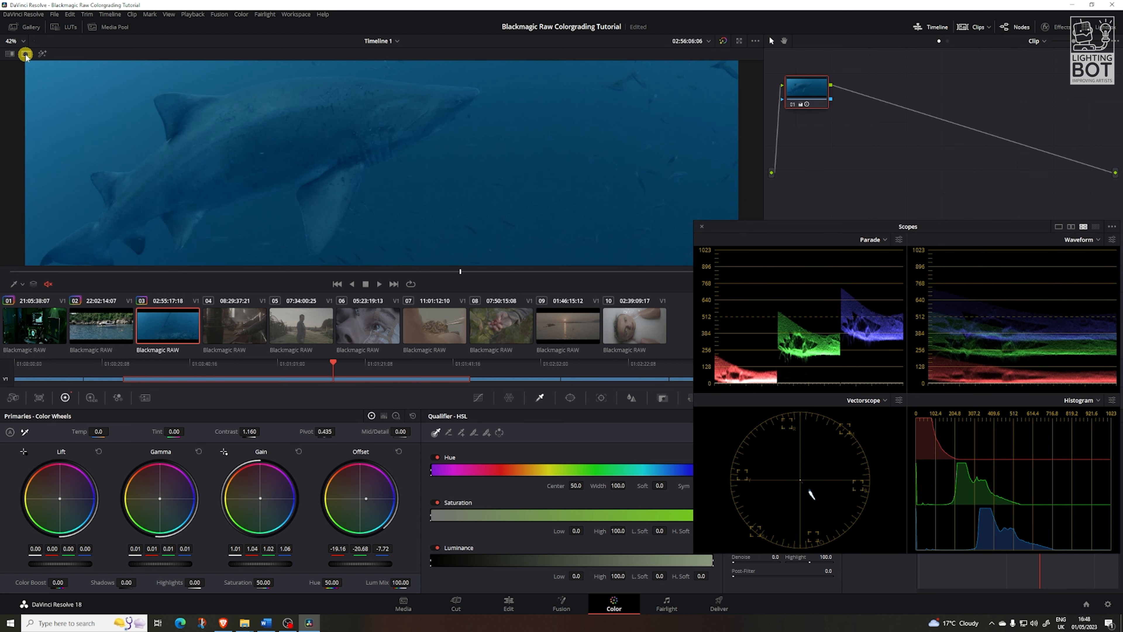
pyautogui.click(26, 55)
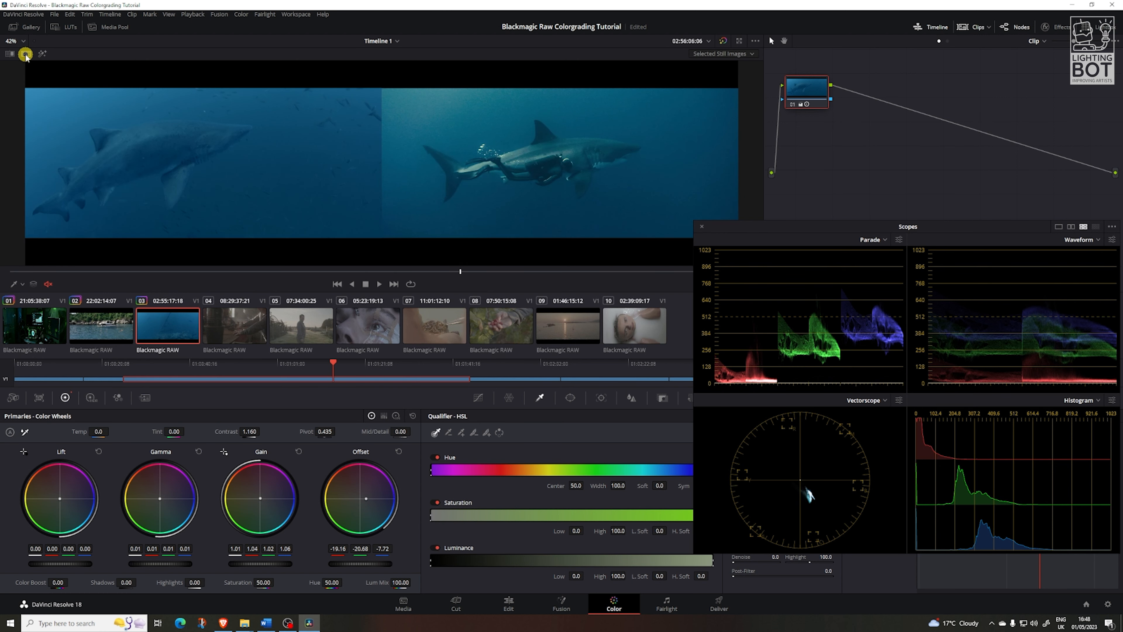
pyautogui.click(26, 55)
pyautogui.click(25, 55)
# Step: Try lowering the green Gamma to -0.03 and undo the change
pyautogui.moveTo(166, 549); pyautogui.dragTo(116, 545)
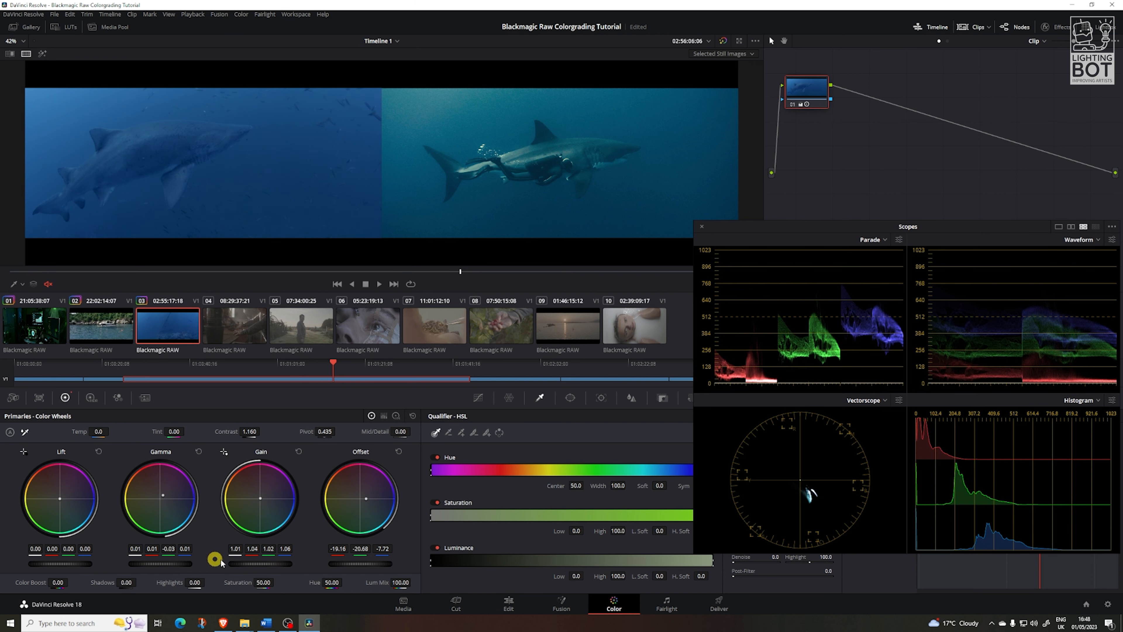
pyautogui.hotkey('ctrl', 'z')
pyautogui.hotkey('ctrl', 'z')
# Step: Set overall Gamma to 0.02, Temp to 200, Tint to 8.00, Contrast to 1.210 and Offset to -18.21, -19.73, -6.77, and compare with the grade bypassed
pyautogui.moveTo(163, 563); pyautogui.dragTo(197, 563)
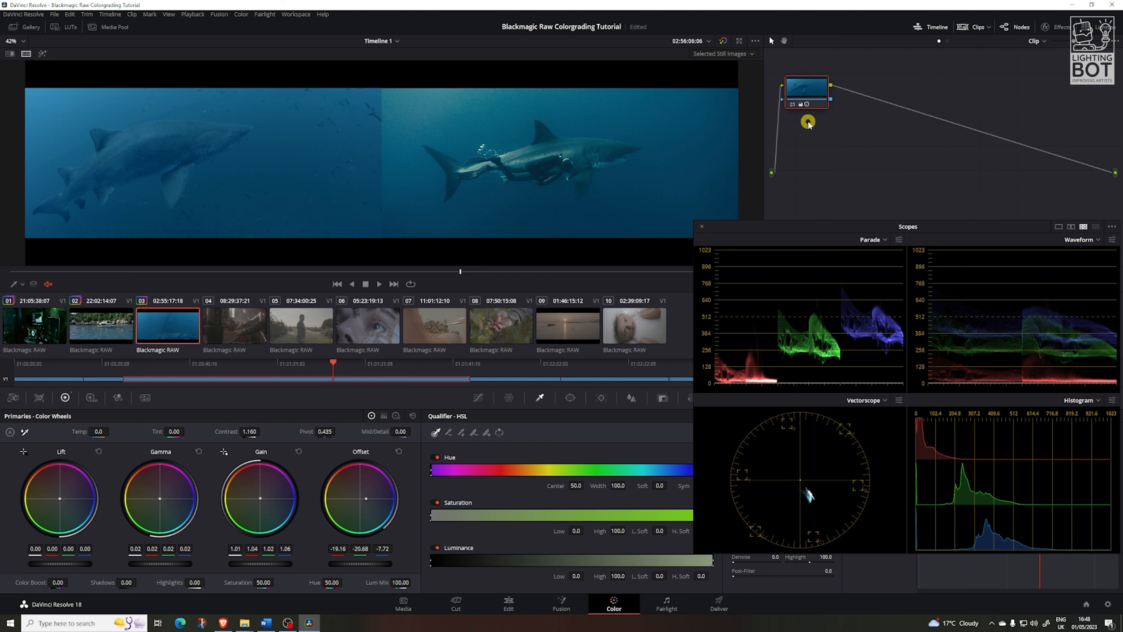
pyautogui.moveTo(99, 432); pyautogui.dragTo(176, 434)
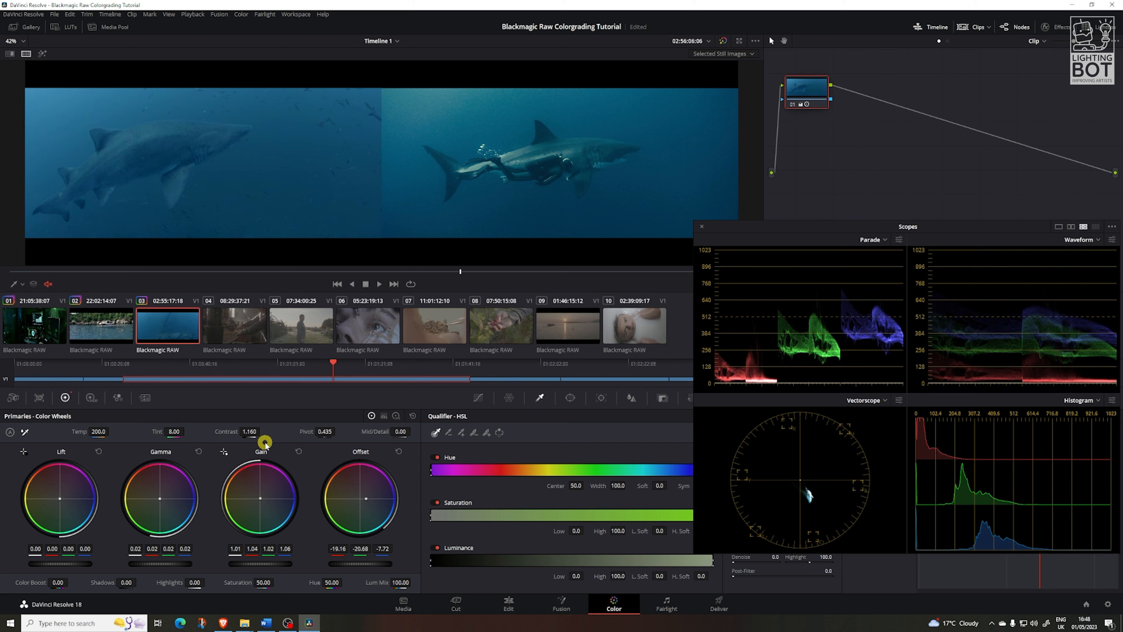
pyautogui.moveTo(253, 433)
pyautogui.mouseDown()
pyautogui.moveTo(271, 432)
pyautogui.moveTo(251, 432)
pyautogui.mouseUp()
pyautogui.moveTo(360, 562); pyautogui.dragTo(376, 560)
pyautogui.hotkey('ctrl', 'd')
pyautogui.hotkey('ctrl', 'd')
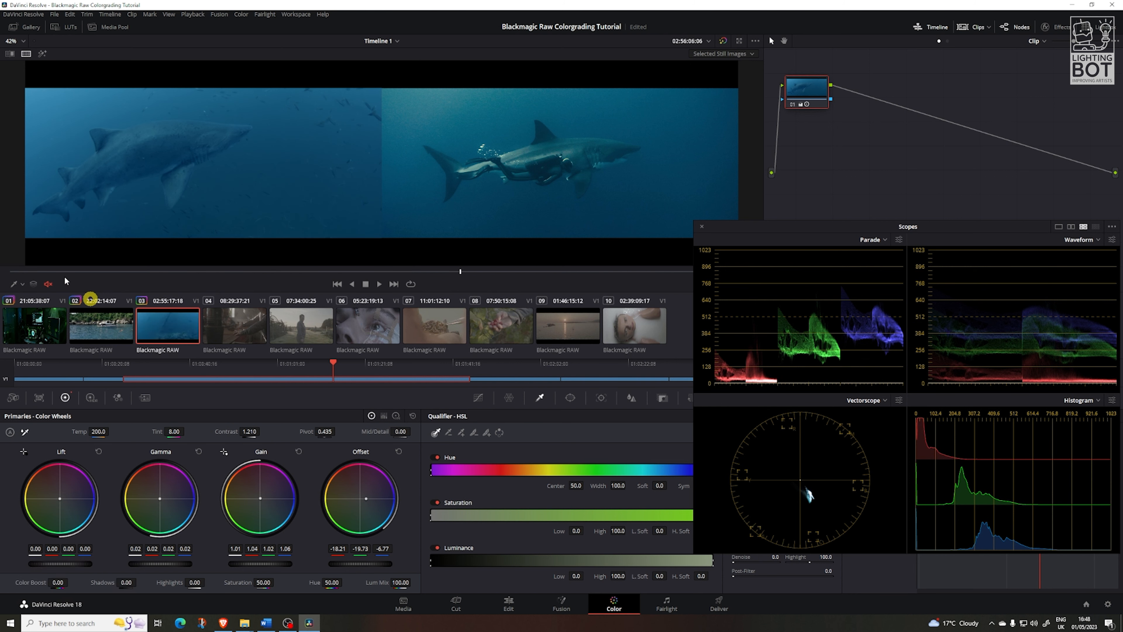
# Step: At frame 02:55:58:18, set the Offset to -20.51, -19.03 and -8.04, the Highlights to 13.50 and the Shadows to 6.00
pyautogui.moveTo(62, 270); pyautogui.dragTo(390, 317)
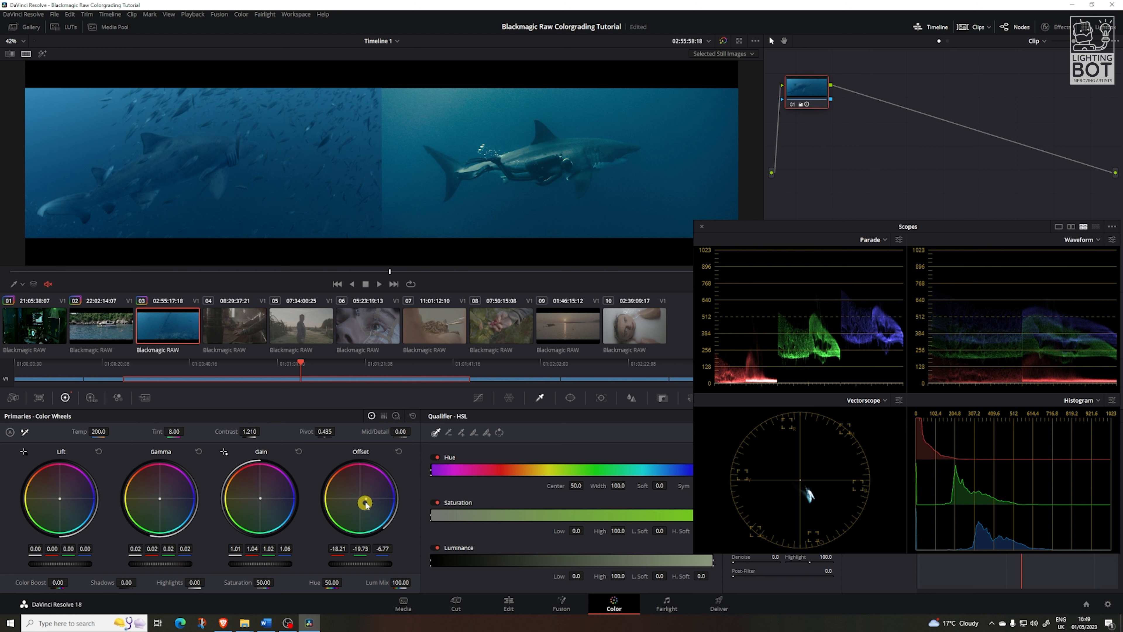
pyautogui.moveTo(366, 498); pyautogui.dragTo(359, 517)
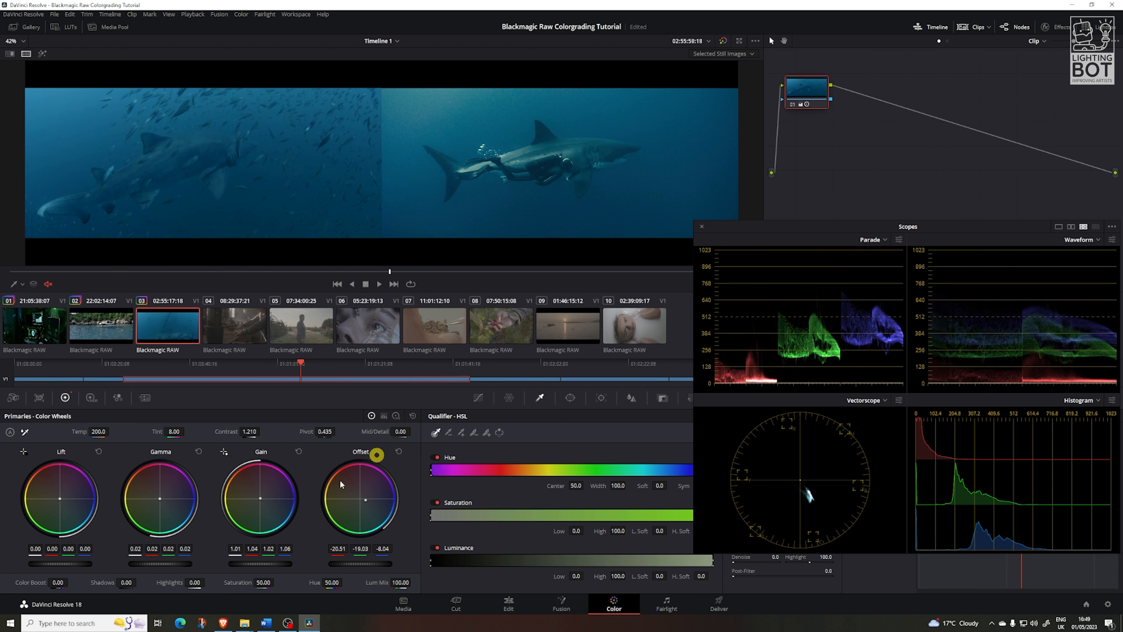
pyautogui.moveTo(198, 583)
pyautogui.mouseDown()
pyautogui.moveTo(238, 581)
pyautogui.moveTo(212, 584)
pyautogui.mouseUp()
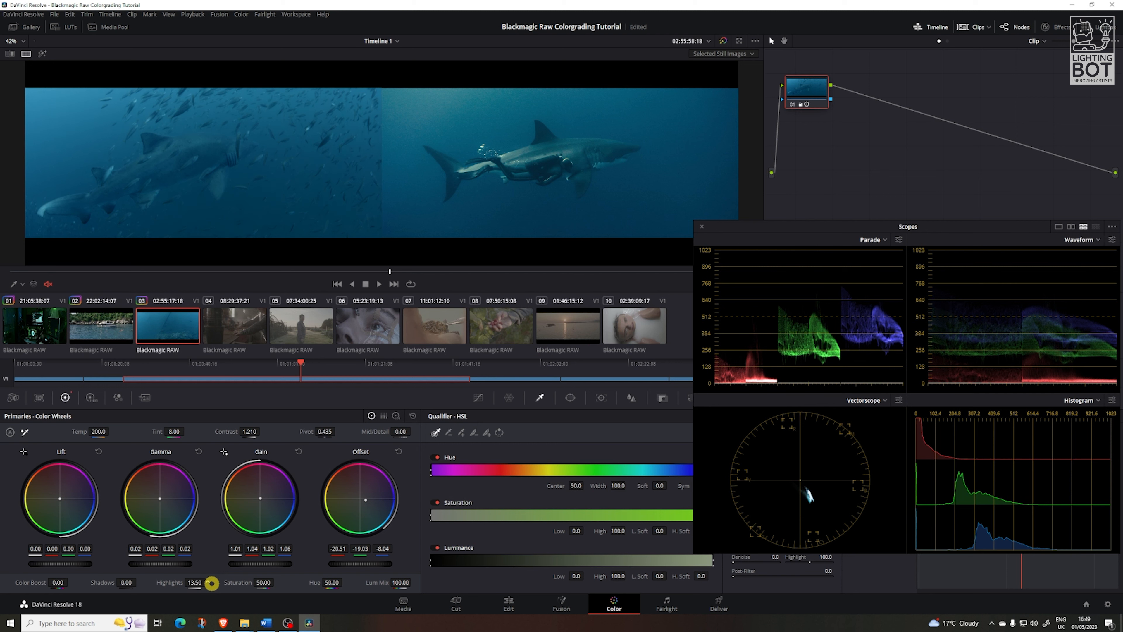
pyautogui.hotkey('ctrl', 'd')
pyautogui.hotkey('ctrl', 'd')
pyautogui.moveTo(126, 583); pyautogui.dragTo(131, 582)
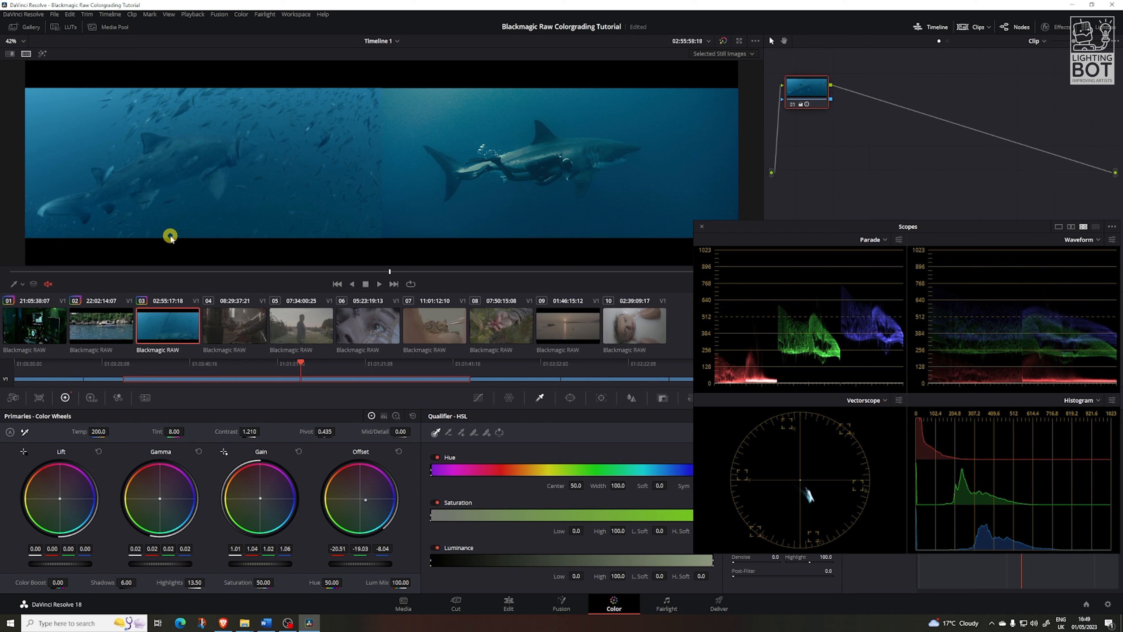
# Step: Label the first node "Color Primaries"
pyautogui.rightClick(800, 91)
pyautogui.click(845, 110)
pyautogui.write('Color Primaries')
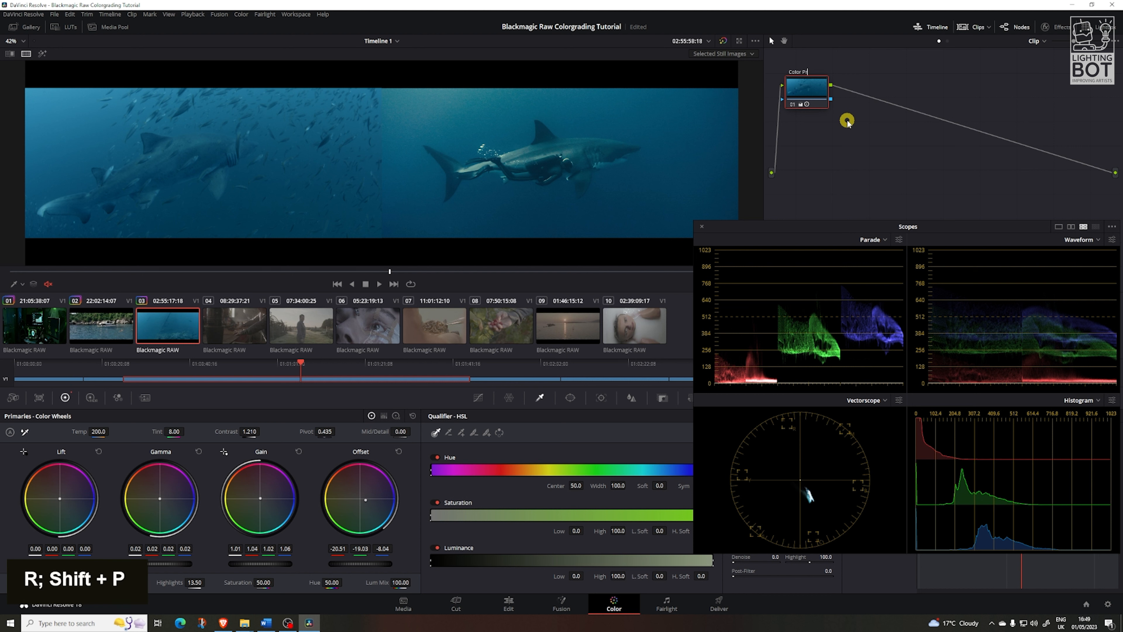
pyautogui.press('Return')
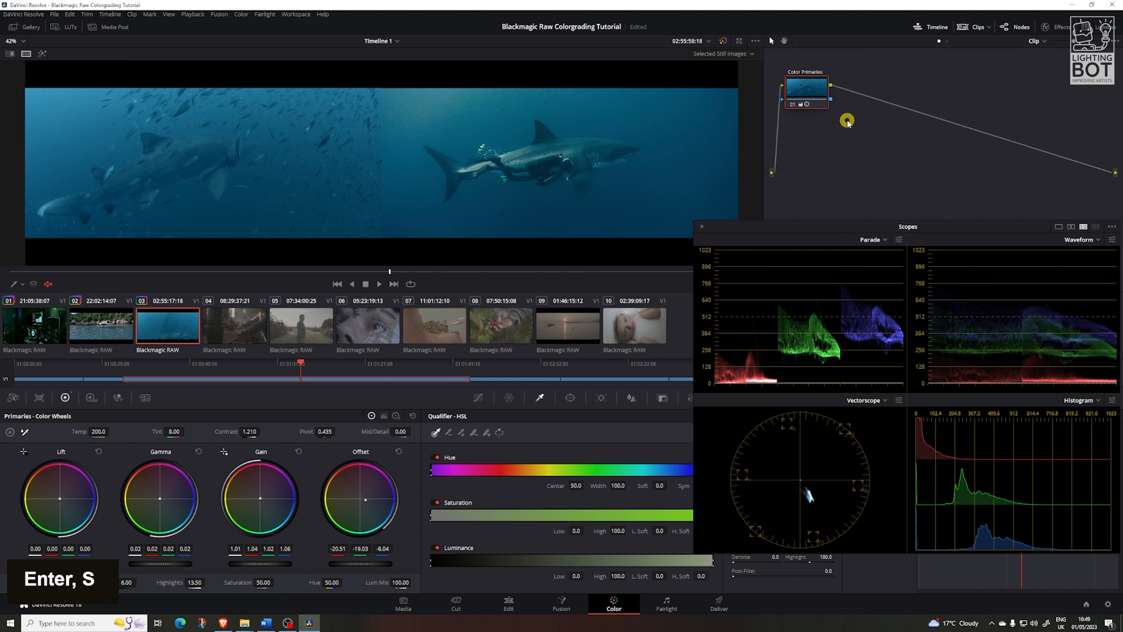
# Step: Add a serial node after Color Primaries and enable a gradient power window on it
pyautogui.rightClick(818, 87)
pyautogui.moveTo(877, 129)
pyautogui.doubleClick(920, 129)
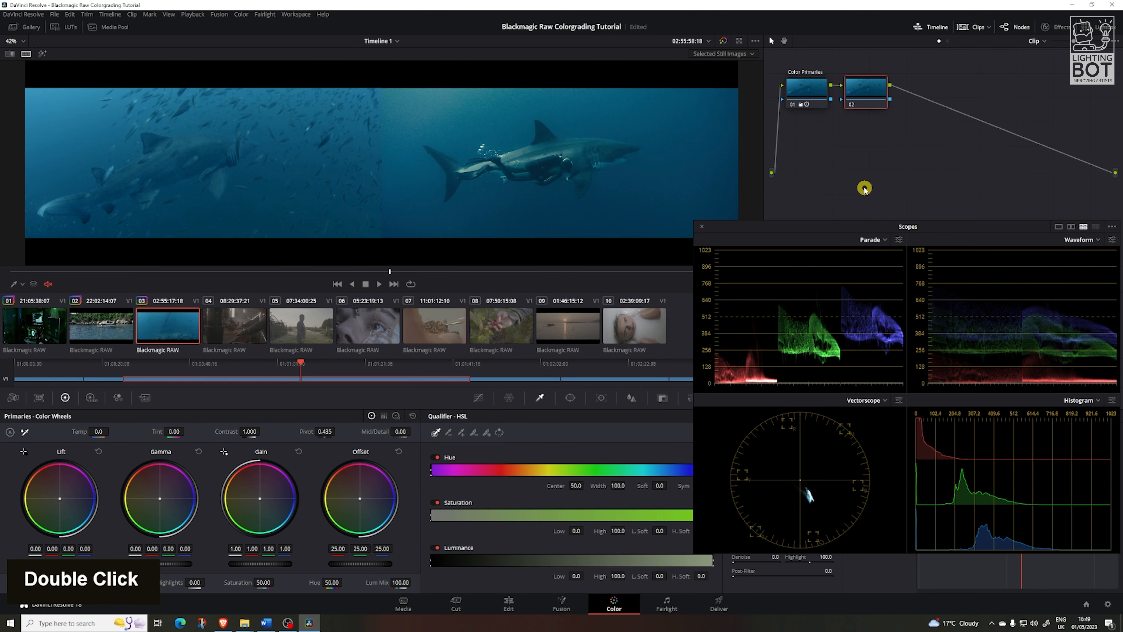
pyautogui.click(573, 398)
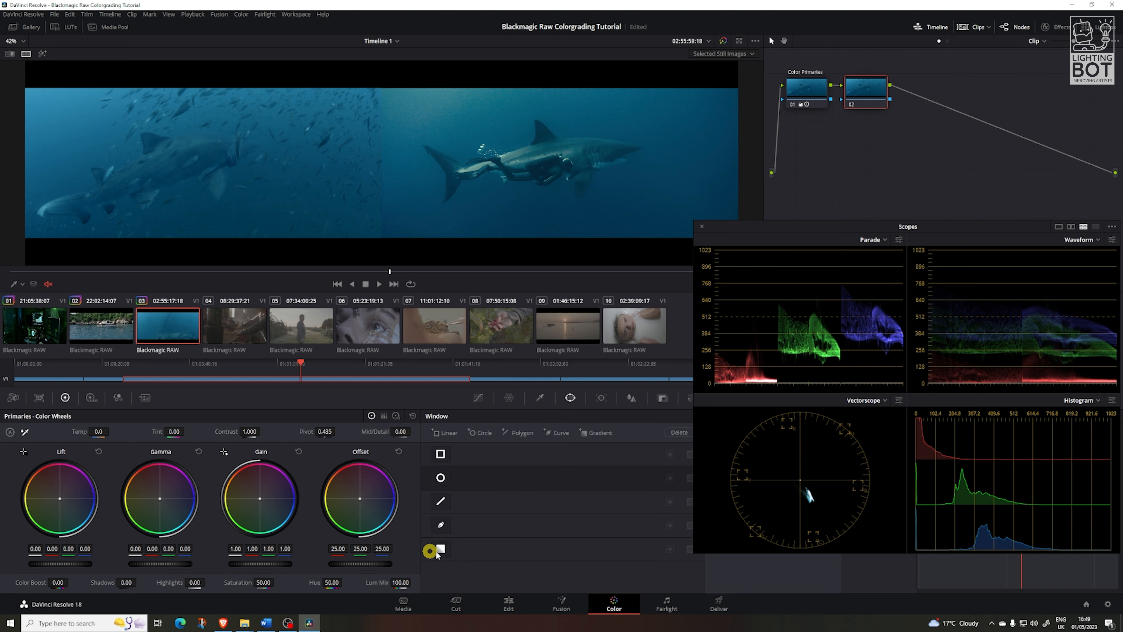
pyautogui.click(440, 550)
# Step: Show the Power Window overlay and rotate the gradient to a diagonal, placing its centre toward the frame's upper left
pyautogui.click(21, 284)
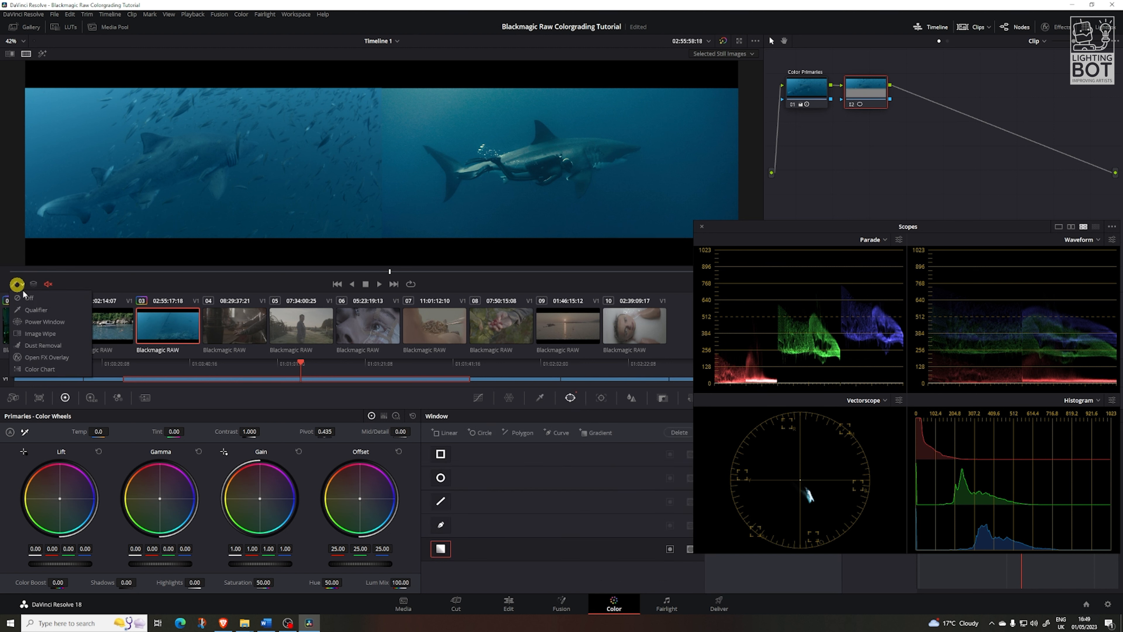
pyautogui.click(59, 320)
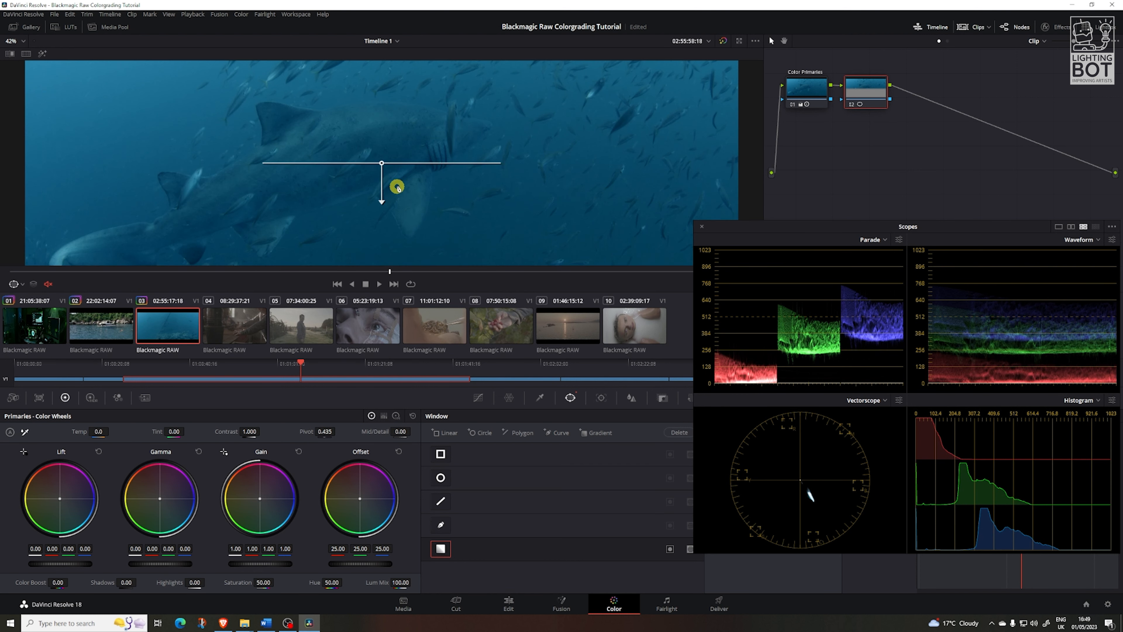
pyautogui.scroll(-3, 396, 188)
pyautogui.moveTo(383, 187); pyautogui.dragTo(445, 225)
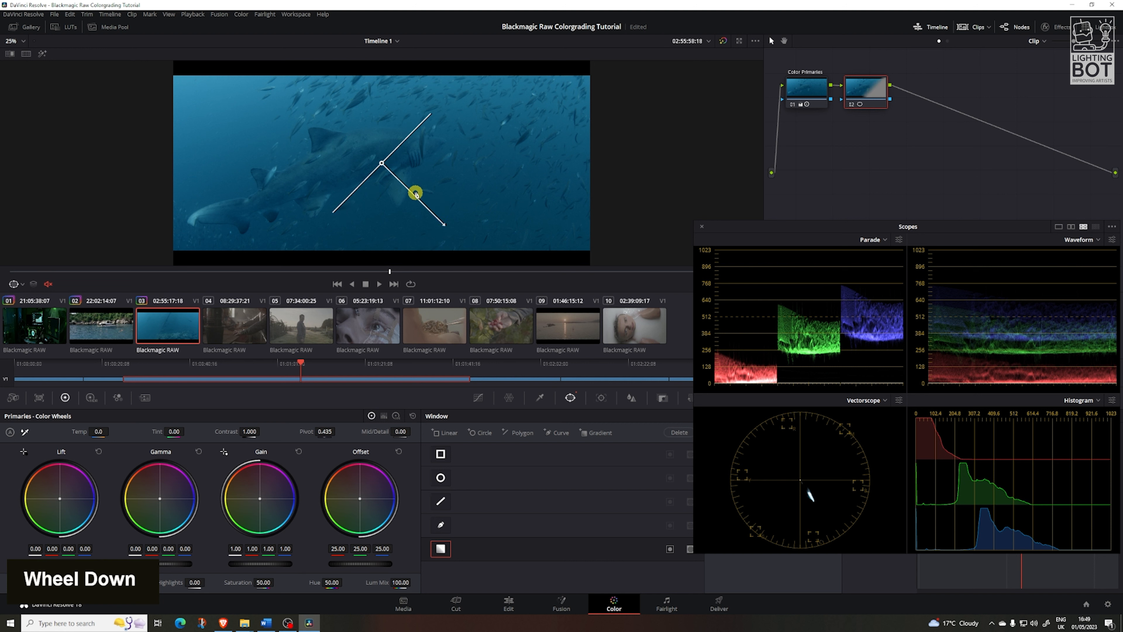
pyautogui.moveTo(381, 167); pyautogui.dragTo(250, 140)
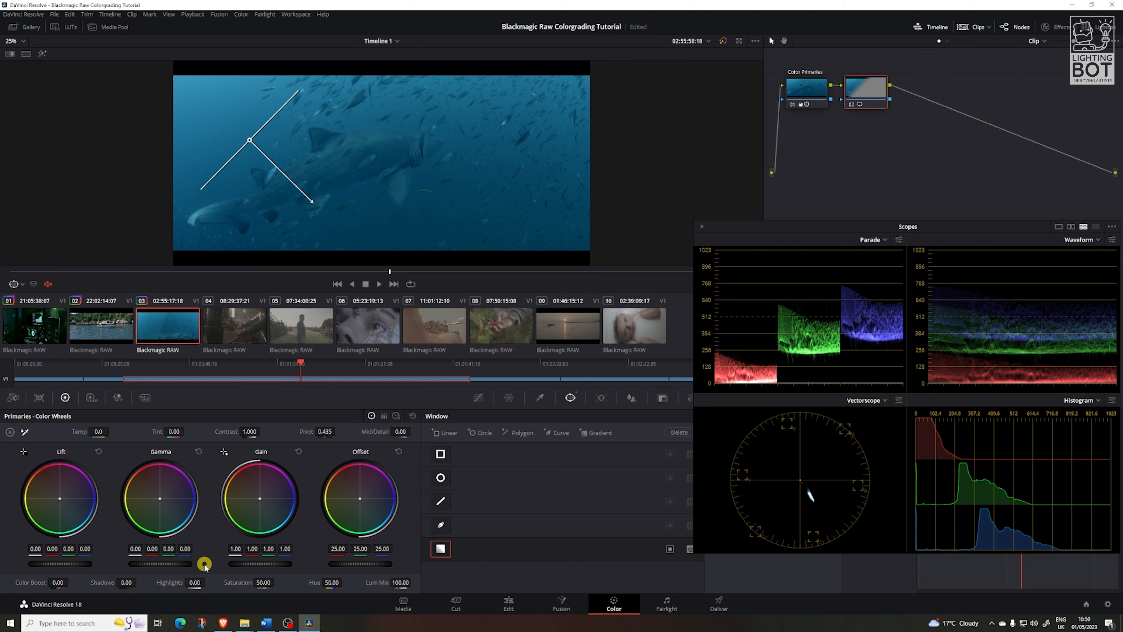
# Step: Set the second node's Highlights to 45.50, lengthen the gradient's falloff and move its centre closer to the shark
pyautogui.moveTo(196, 582); pyautogui.dragTo(251, 593)
pyautogui.moveTo(323, 196); pyautogui.dragTo(416, 264)
pyautogui.moveTo(239, 140); pyautogui.dragTo(316, 150)
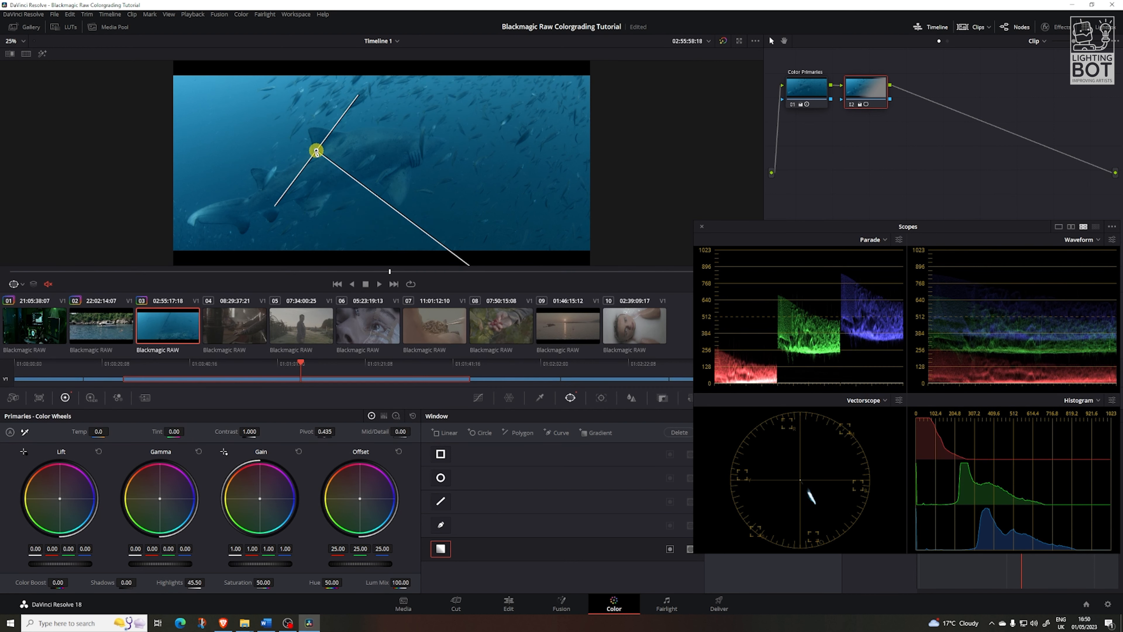
# Step: Bring back the reference wipe and set the gradient node's Highlights to -52.00 and Offset to 22.37, 25.66 and 21.86
pyautogui.click(29, 54)
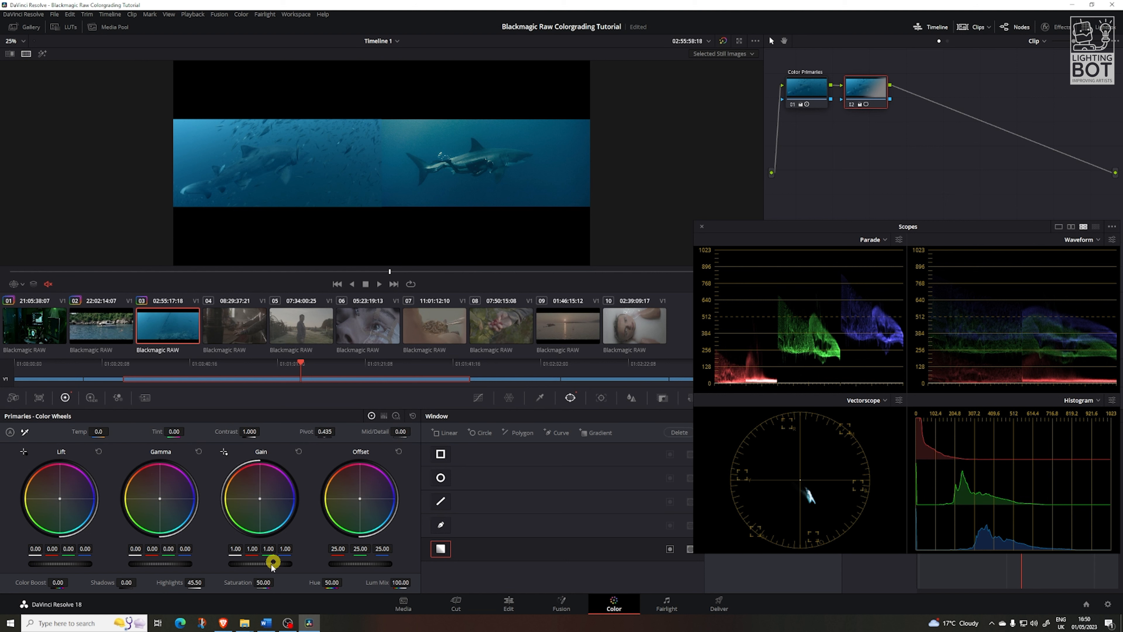
pyautogui.moveTo(190, 582); pyautogui.dragTo(114, 576)
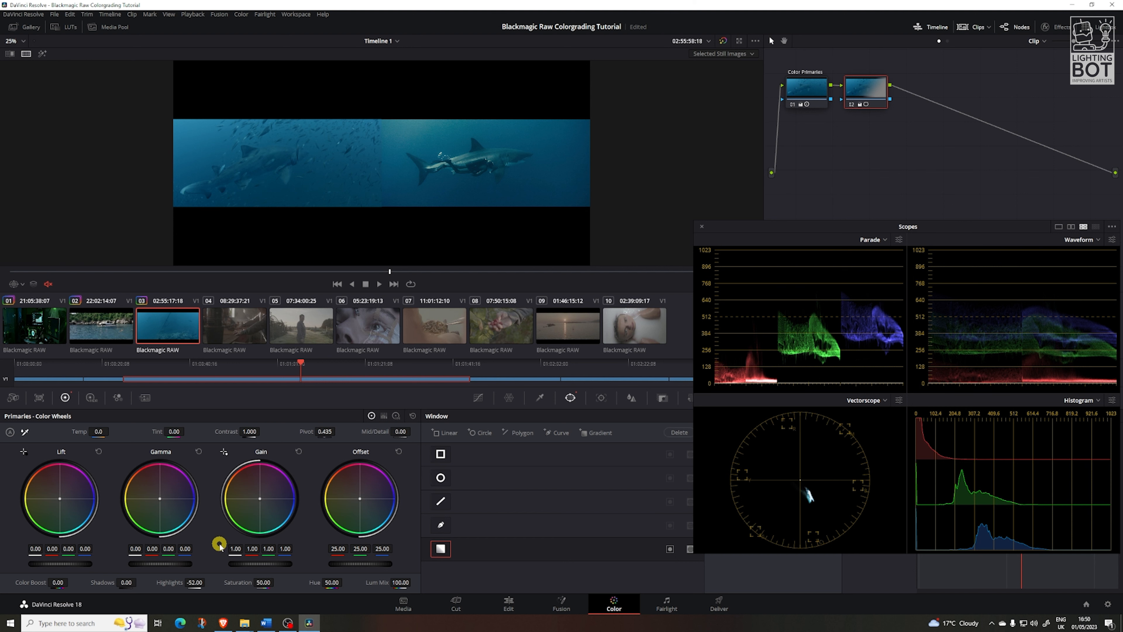
pyautogui.moveTo(360, 500); pyautogui.dragTo(342, 511)
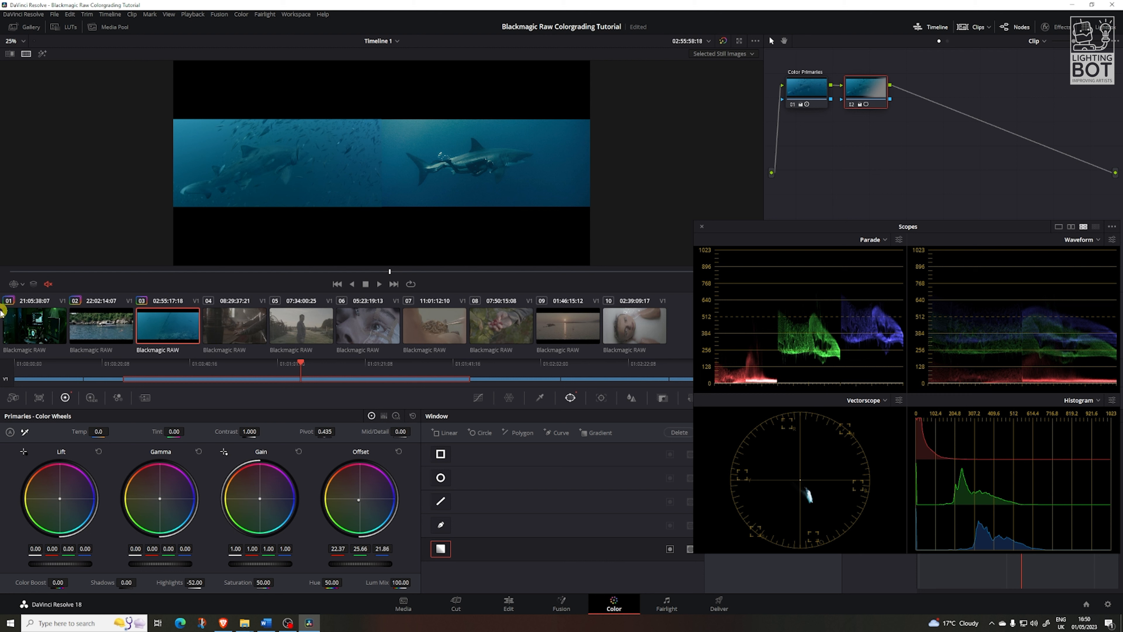
# Step: Move the gradient window's centre to the upper-left part of the footage, shorten its falloff and bring back the reference wipe
pyautogui.moveTo(271, 215); pyautogui.dragTo(248, 122)
pyautogui.moveTo(409, 247); pyautogui.dragTo(303, 181)
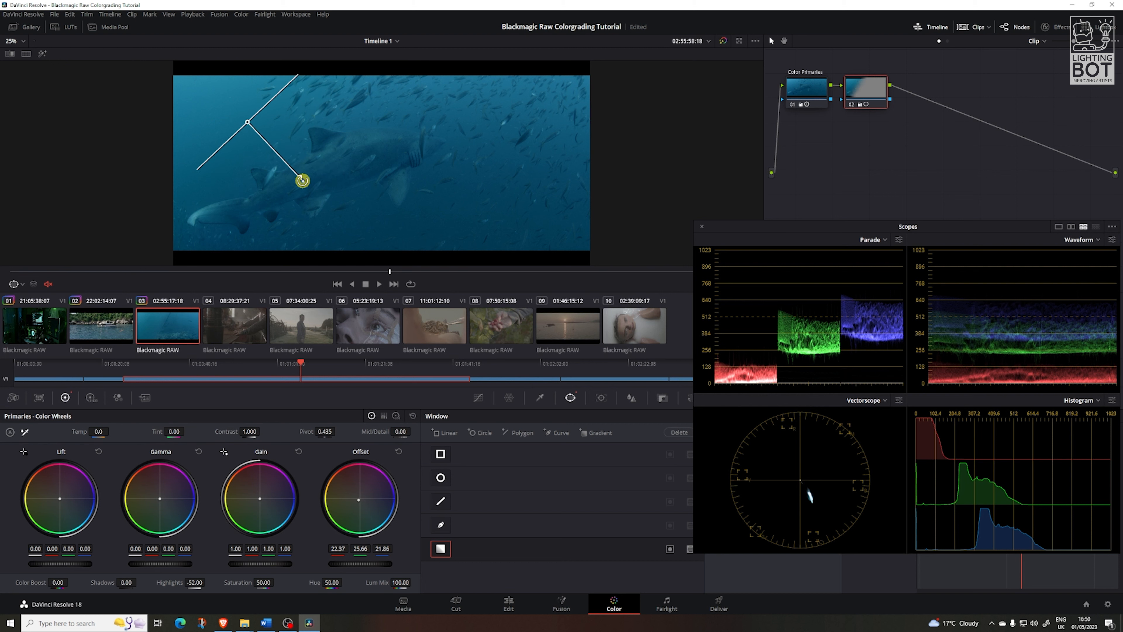
pyautogui.moveTo(245, 119); pyautogui.dragTo(271, 136)
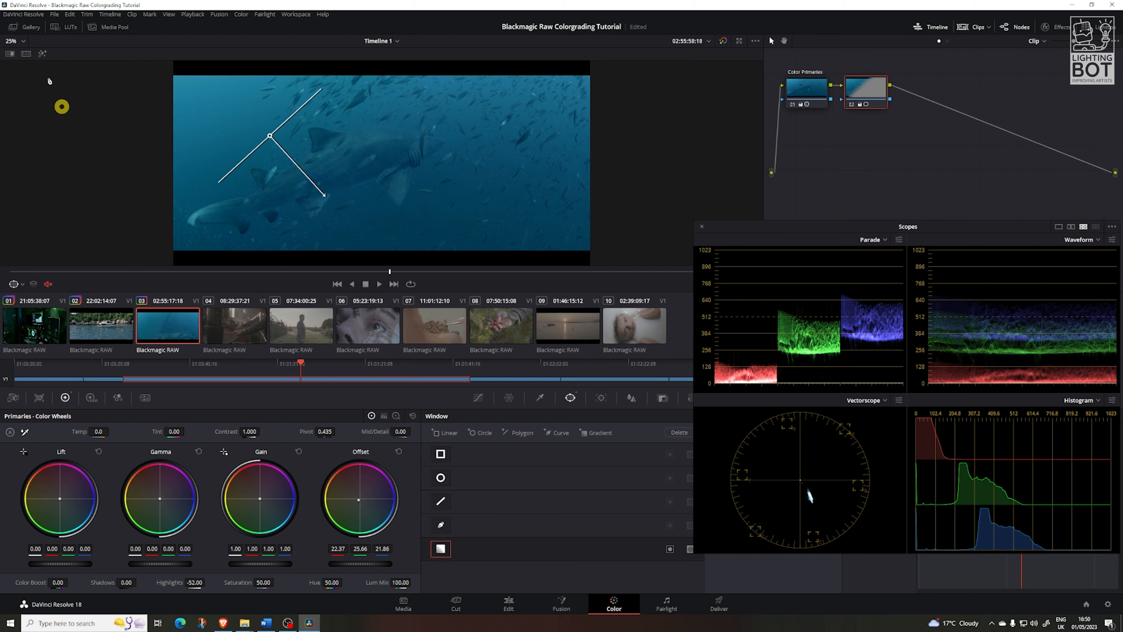
pyautogui.click(25, 55)
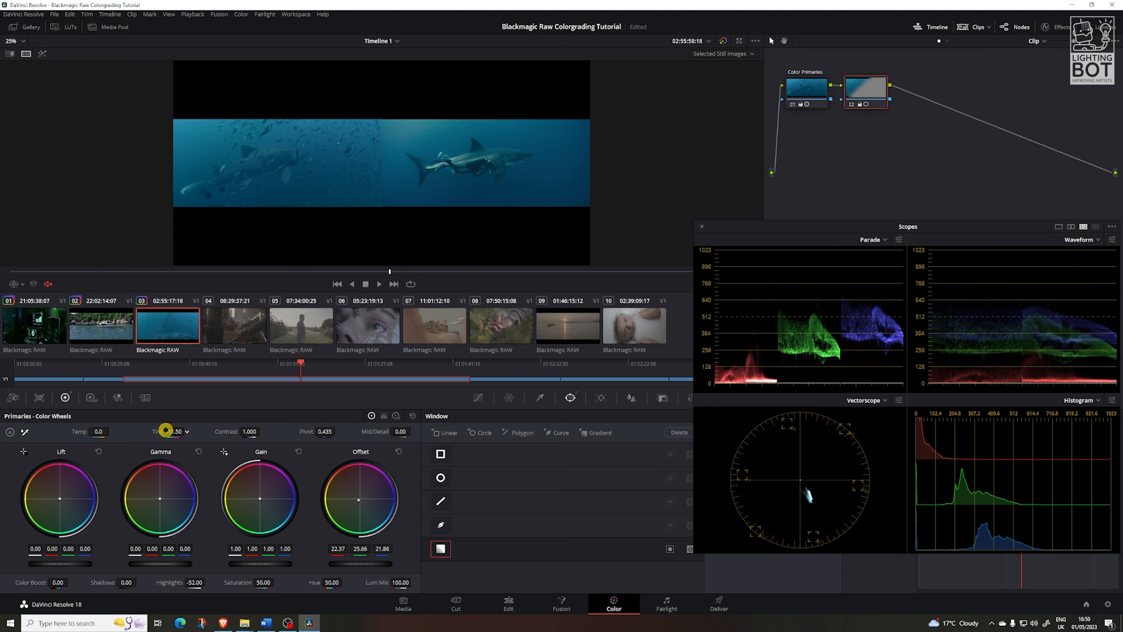
# Step: Set the gradient node's Tint to -7.00 and check earlier and later frames of the clip against the reference
pyautogui.moveTo(156, 430)
pyautogui.mouseDown()
pyautogui.moveTo(193, 428)
pyautogui.moveTo(174, 429)
pyautogui.mouseUp()
pyautogui.moveTo(367, 271); pyautogui.dragTo(313, 283)
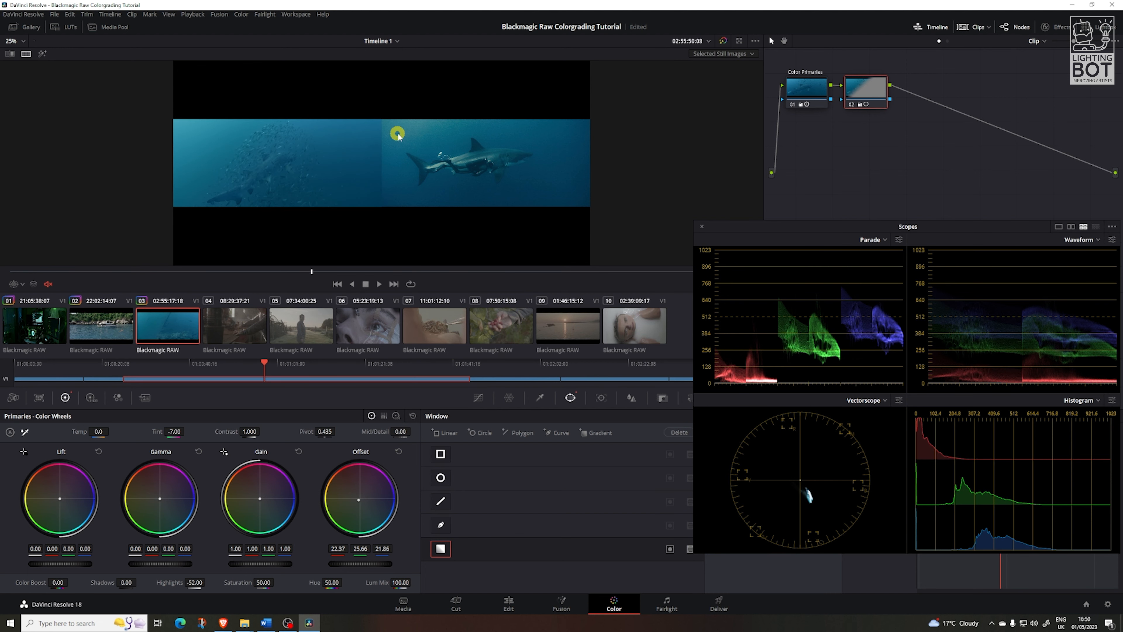
pyautogui.moveTo(215, 271); pyautogui.dragTo(478, 266)
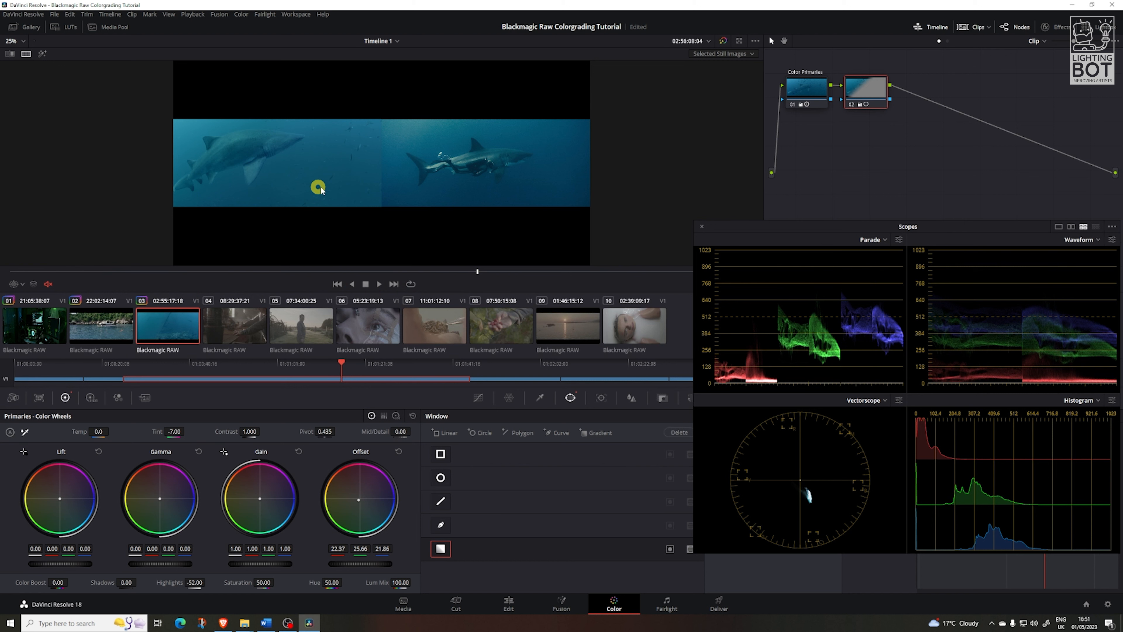
# Step: On the Color Primaries node, set Offset to -17.54, -20.52 and -6.99 and Highlights to 13.00
pyautogui.click(796, 91)
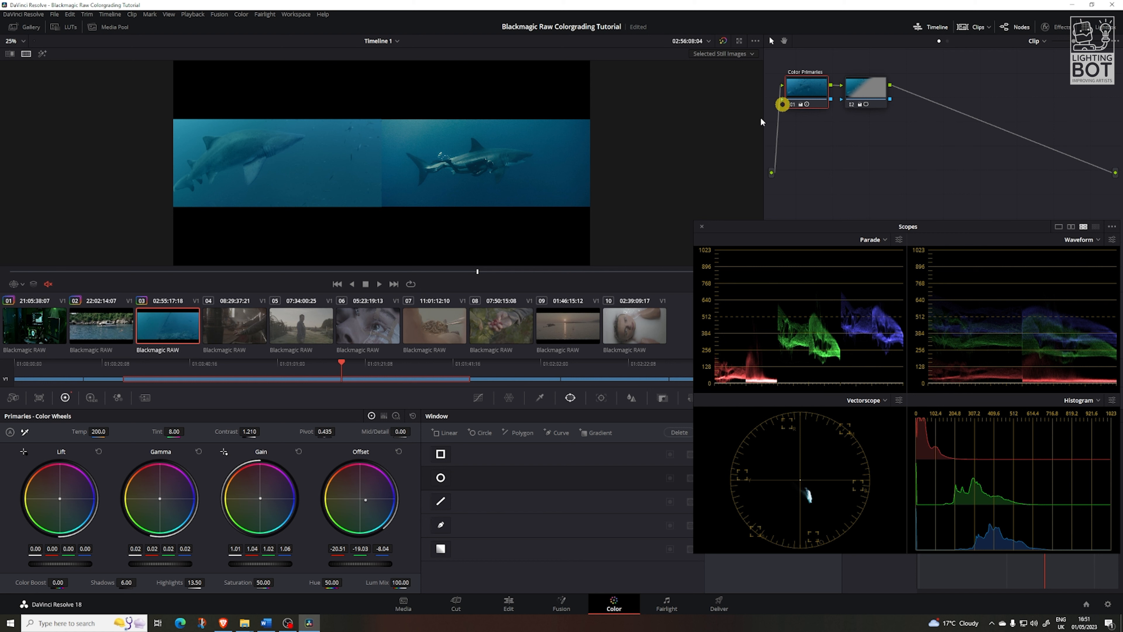
pyautogui.moveTo(367, 500)
pyautogui.mouseDown()
pyautogui.moveTo(371, 509)
pyautogui.moveTo(377, 468)
pyautogui.moveTo(404, 501)
pyautogui.moveTo(406, 487)
pyautogui.moveTo(349, 487)
pyautogui.moveTo(389, 477)
pyautogui.moveTo(375, 480)
pyautogui.mouseUp()
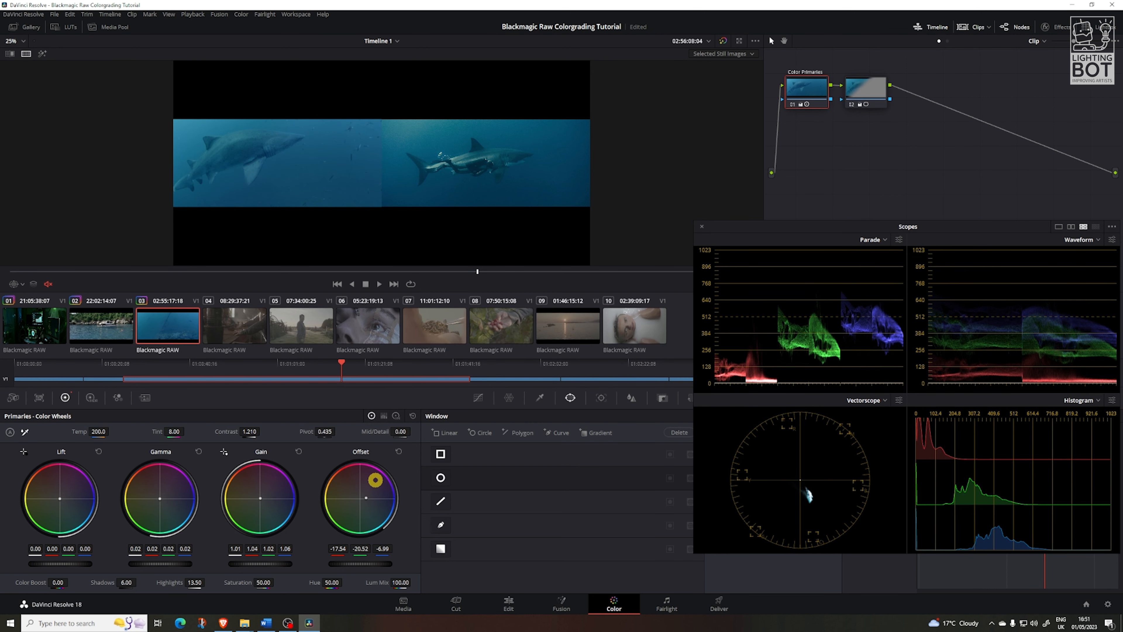
pyautogui.moveTo(376, 480); pyautogui.dragTo(401, 484)
pyautogui.hotkey('ctrl', 'z')
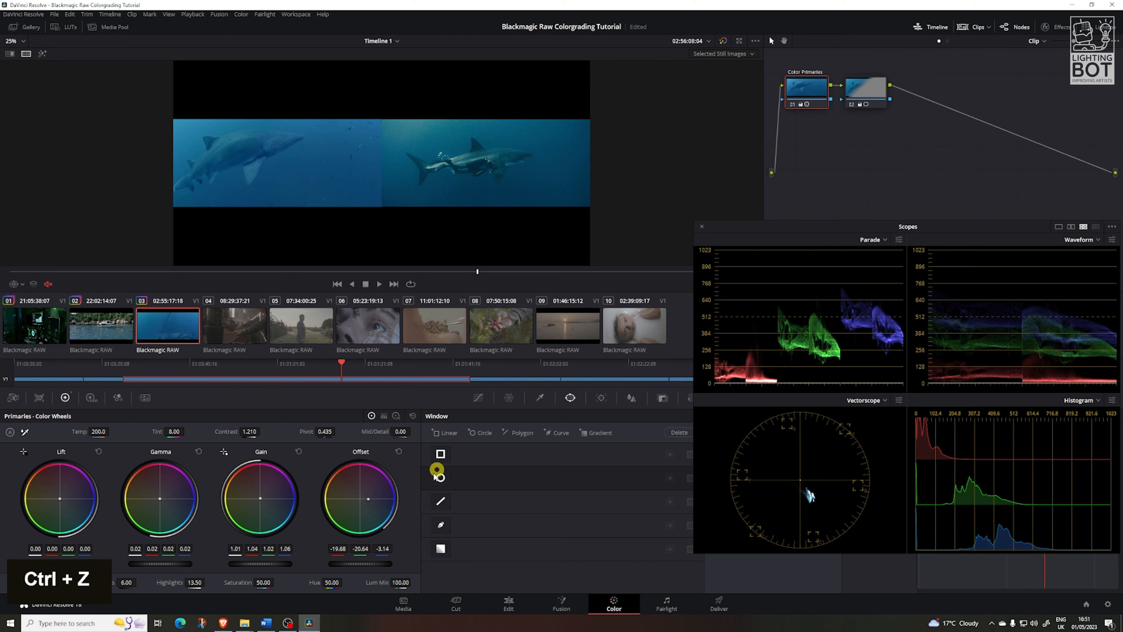
pyautogui.hotkey('ctrl', 'z')
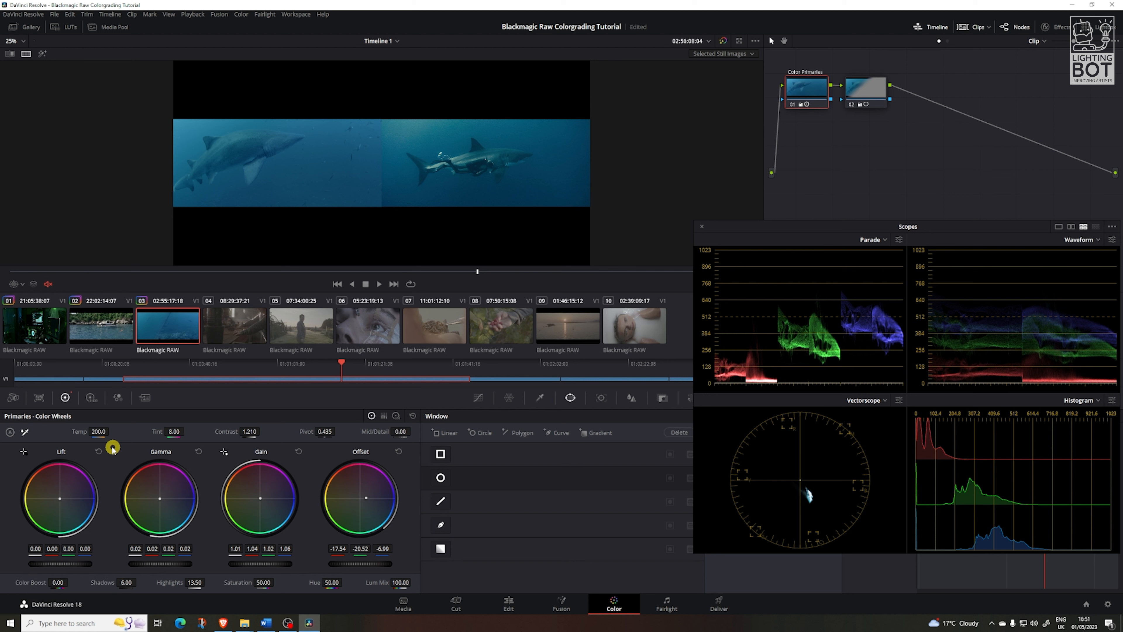
pyautogui.moveTo(160, 498)
pyautogui.mouseDown()
pyautogui.moveTo(175, 493)
pyautogui.moveTo(148, 484)
pyautogui.moveTo(156, 495)
pyautogui.moveTo(153, 483)
pyautogui.moveTo(177, 480)
pyautogui.moveTo(157, 498)
pyautogui.mouseUp()
pyautogui.moveTo(178, 579); pyautogui.dragTo(198, 579)
# Step: Raise the gradient-windowed second node's Highlights to 3.00
pyautogui.click(864, 95)
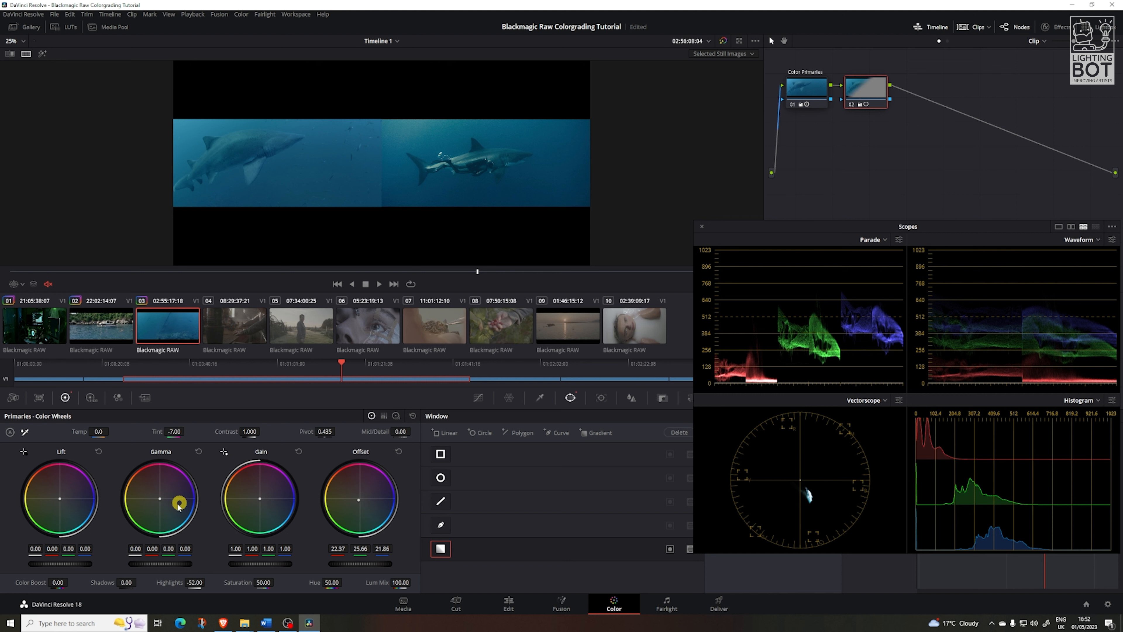
pyautogui.moveTo(194, 583); pyautogui.dragTo(220, 582)
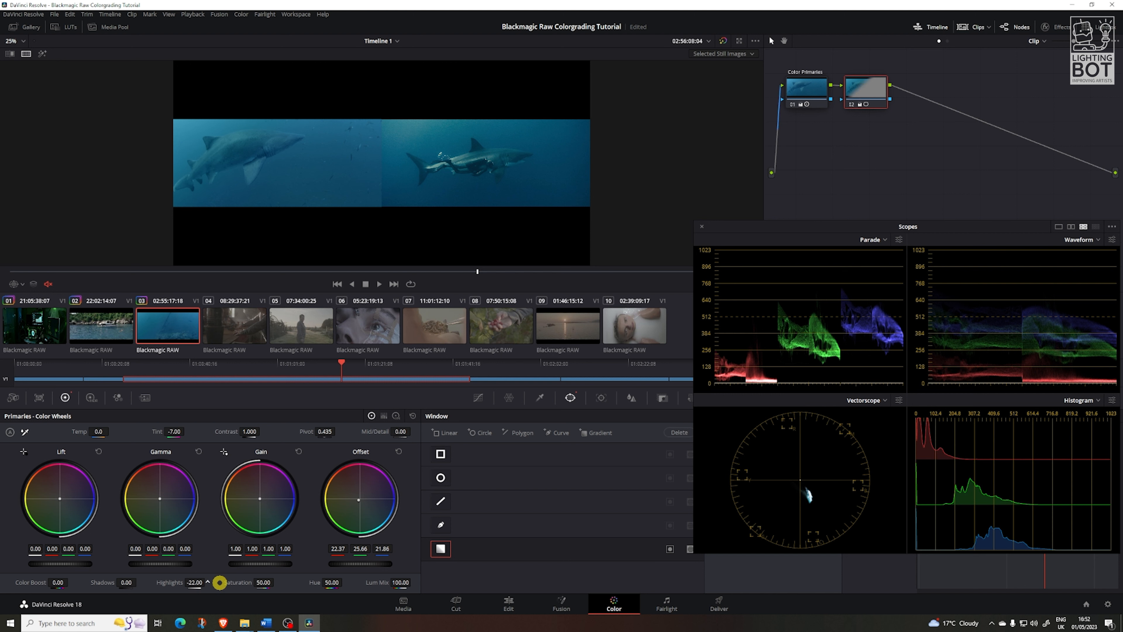
pyautogui.moveTo(219, 582); pyautogui.dragTo(260, 585)
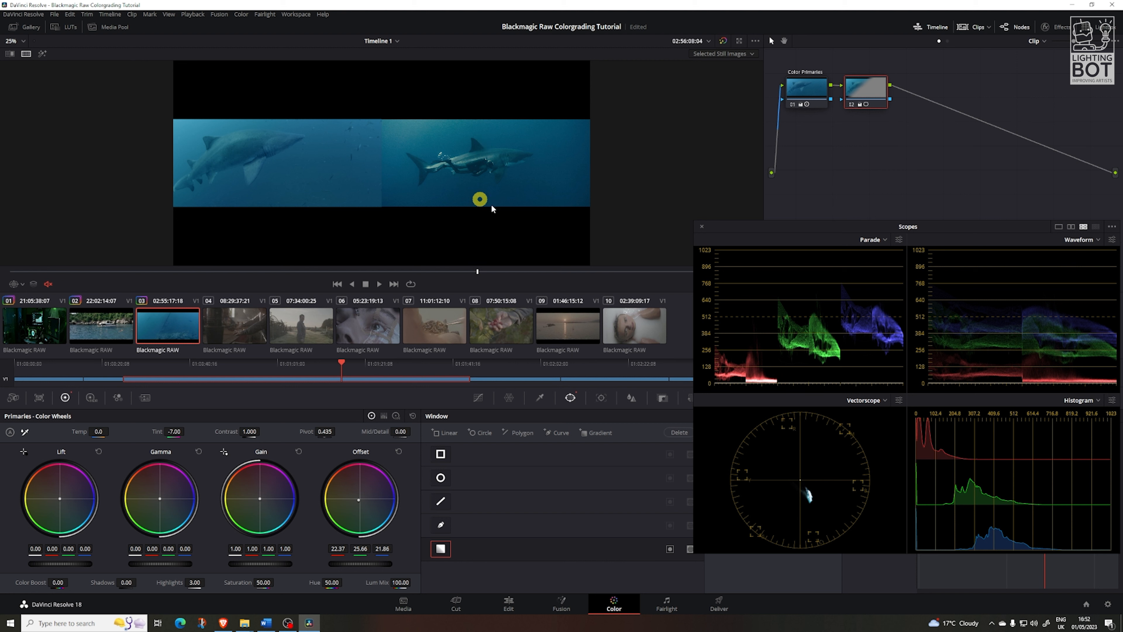
# Step: Label the second node "Gradient Slide"
pyautogui.rightClick(873, 95)
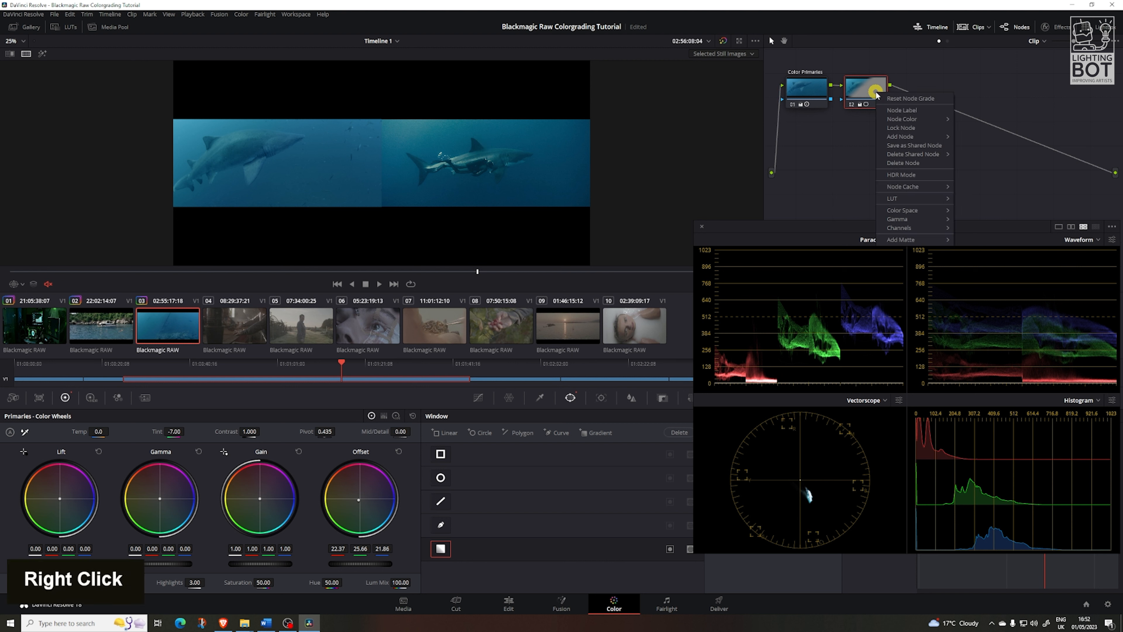
pyautogui.click(902, 111)
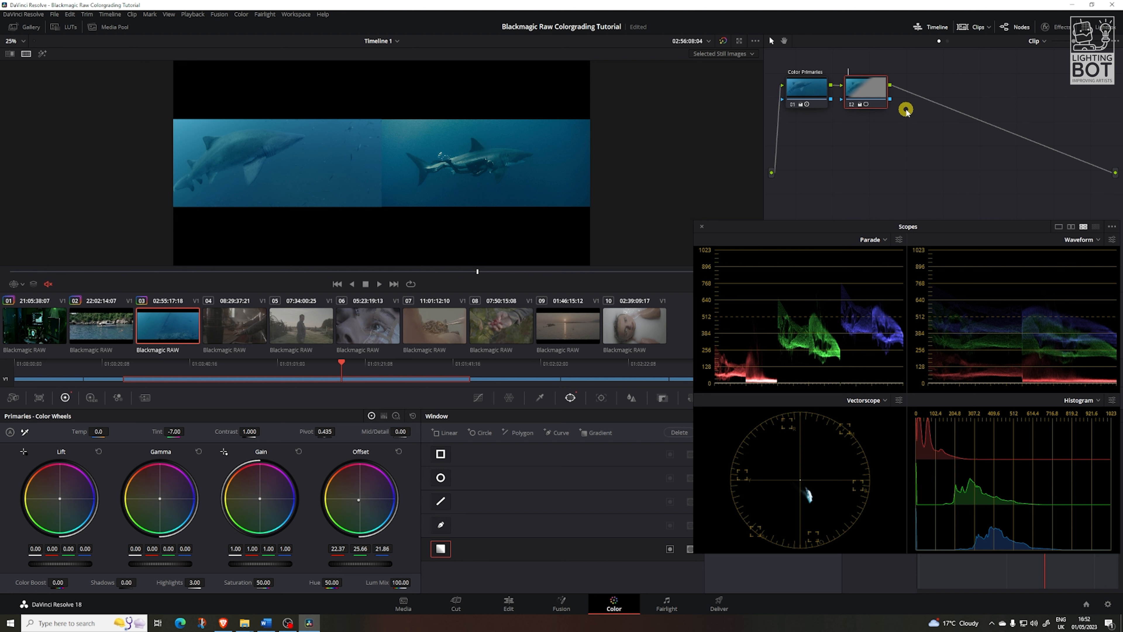
pyautogui.press('shift')
pyautogui.write('Gradient Slide')
pyautogui.press('Return')
# Step: Add a serial node after Gradient Slide and enable a circular power window on it
pyautogui.rightClick(869, 84)
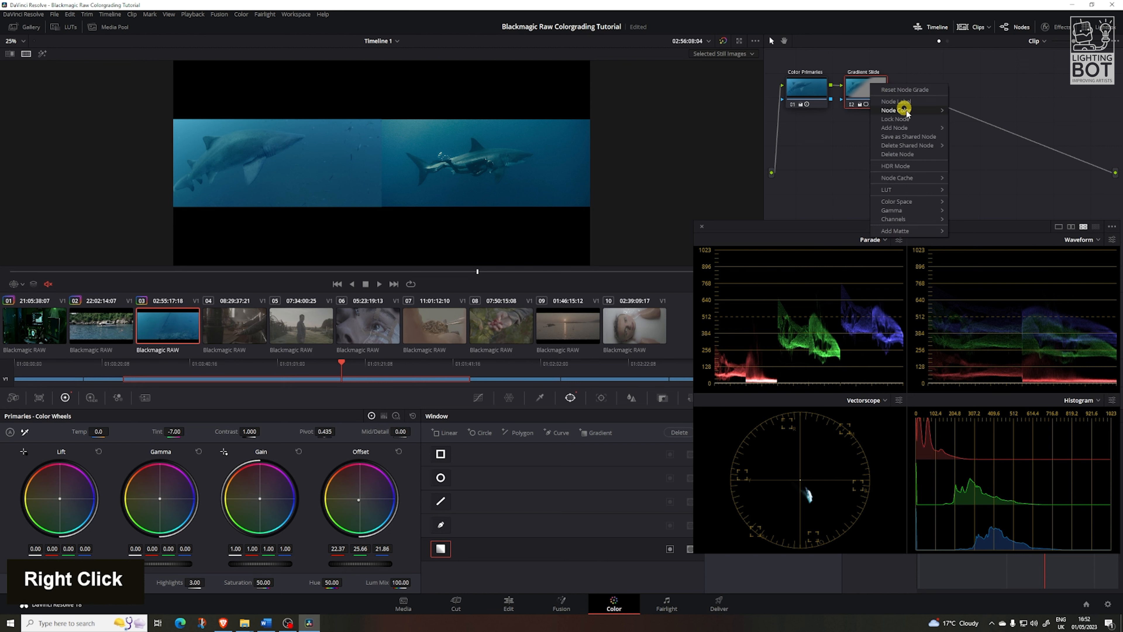
pyautogui.moveTo(920, 128)
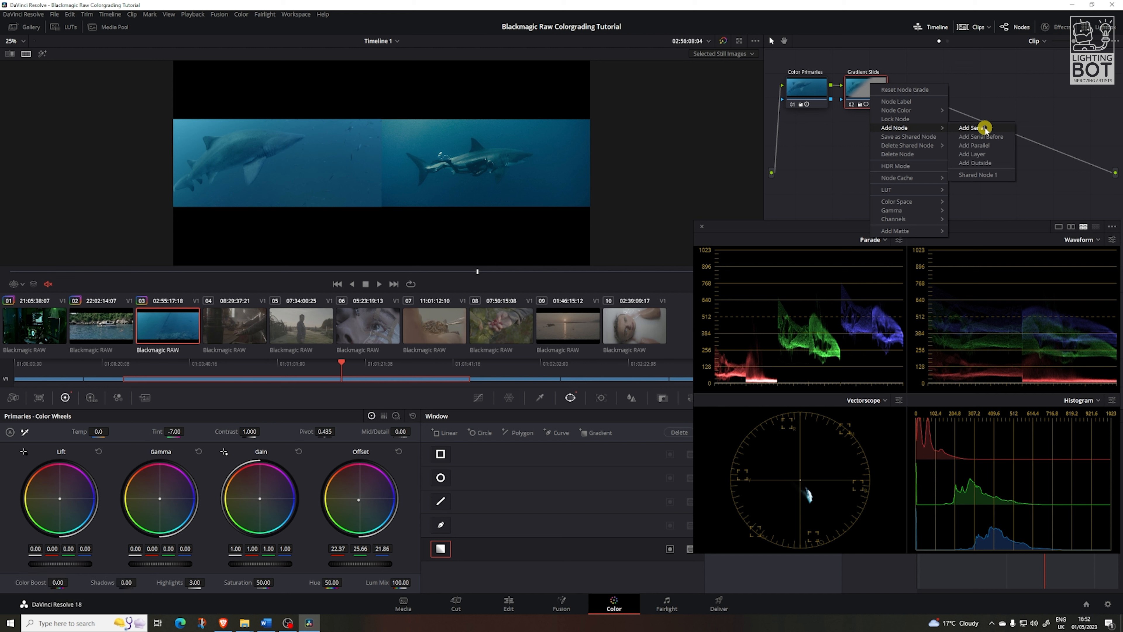
pyautogui.click(984, 128)
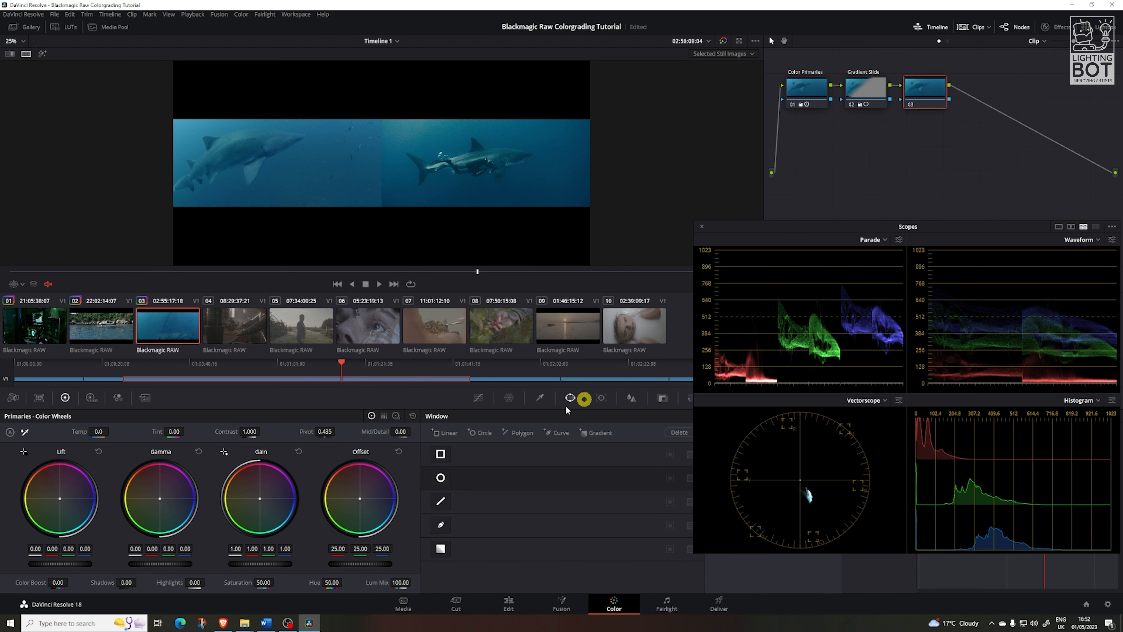
pyautogui.click(439, 479)
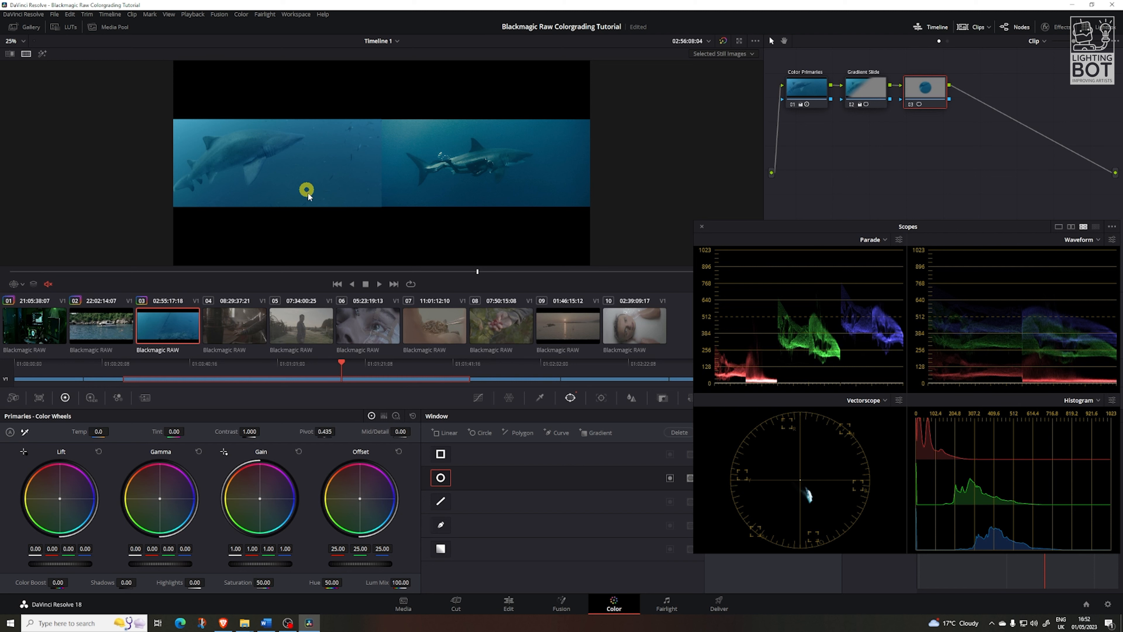
# Step: Show the Power Window overlay and shape the circle into a tilted ellipse around the shark with a wide soft edge
pyautogui.click(16, 284)
pyautogui.doubleClick(34, 323)
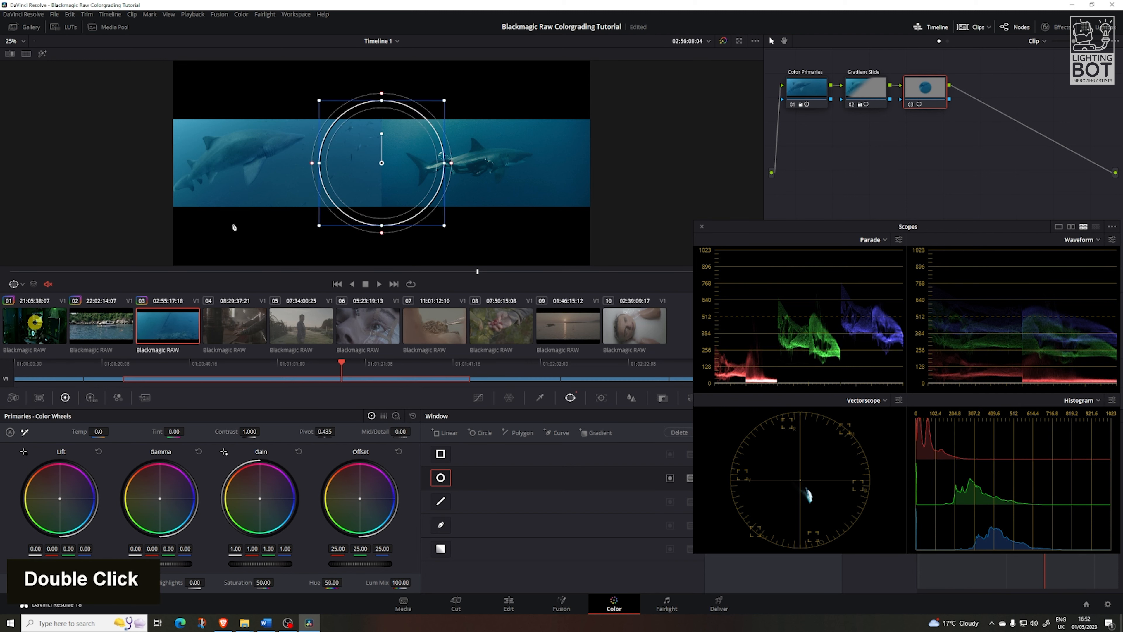
pyautogui.moveTo(359, 158); pyautogui.dragTo(414, 154)
pyautogui.scroll(-2, 313, 148)
pyautogui.moveTo(341, 132); pyautogui.dragTo(321, 140)
pyautogui.moveTo(358, 195); pyautogui.dragTo(379, 214)
pyautogui.moveTo(325, 134); pyautogui.dragTo(328, 134)
pyautogui.moveTo(370, 222)
pyautogui.mouseDown()
pyautogui.moveTo(375, 239)
pyautogui.moveTo(368, 226)
pyautogui.mouseUp()
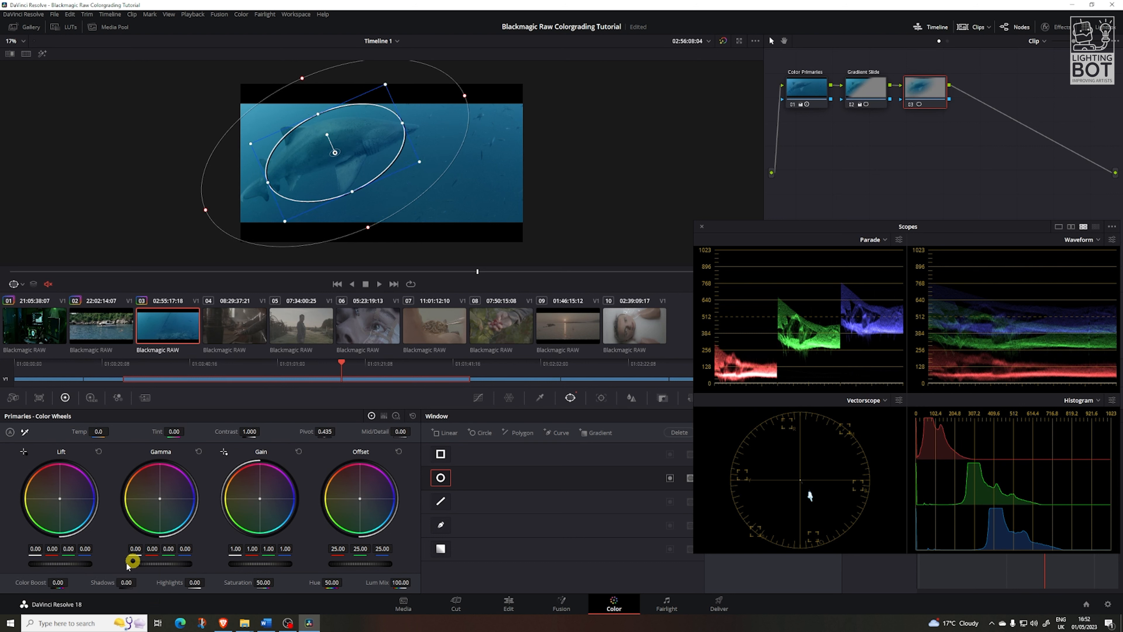
# Step: Invert the elliptical window and set the third node's Shadows to -18.50, comparing against the reference wipe
pyautogui.moveTo(135, 581); pyautogui.dragTo(112, 582)
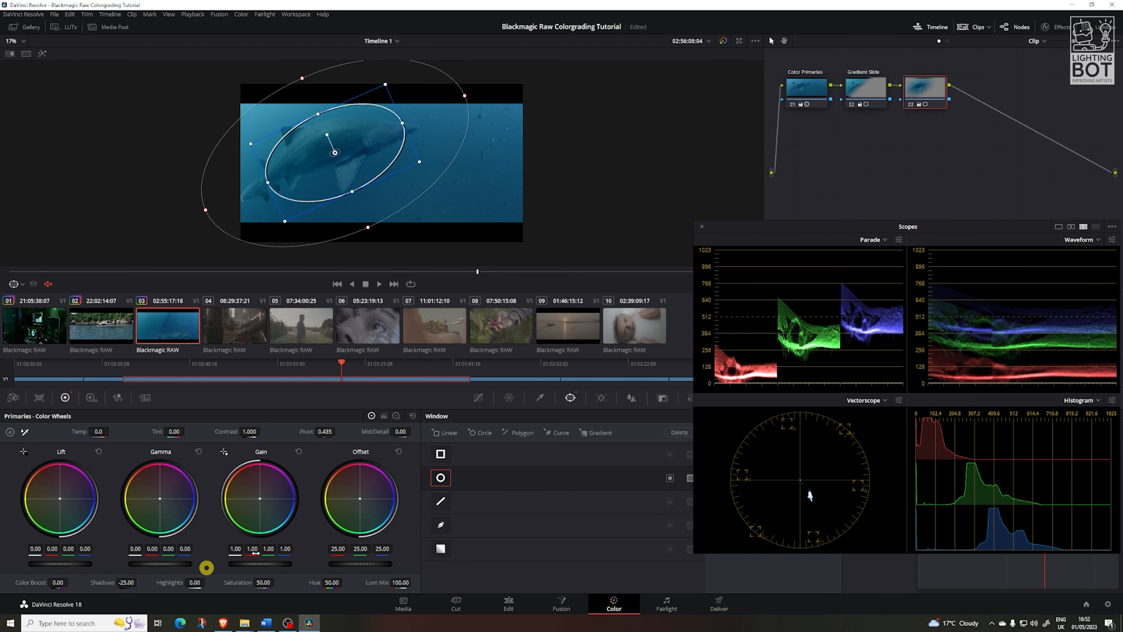
pyautogui.hotkey('ctrl', 'z')
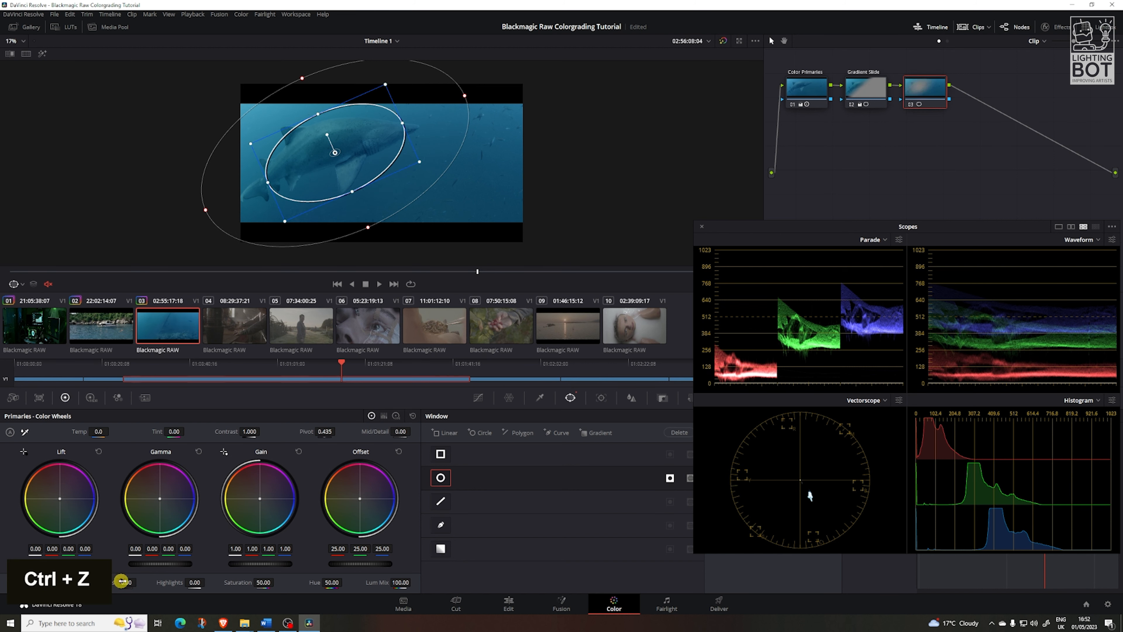
pyautogui.moveTo(130, 584); pyautogui.dragTo(98, 585)
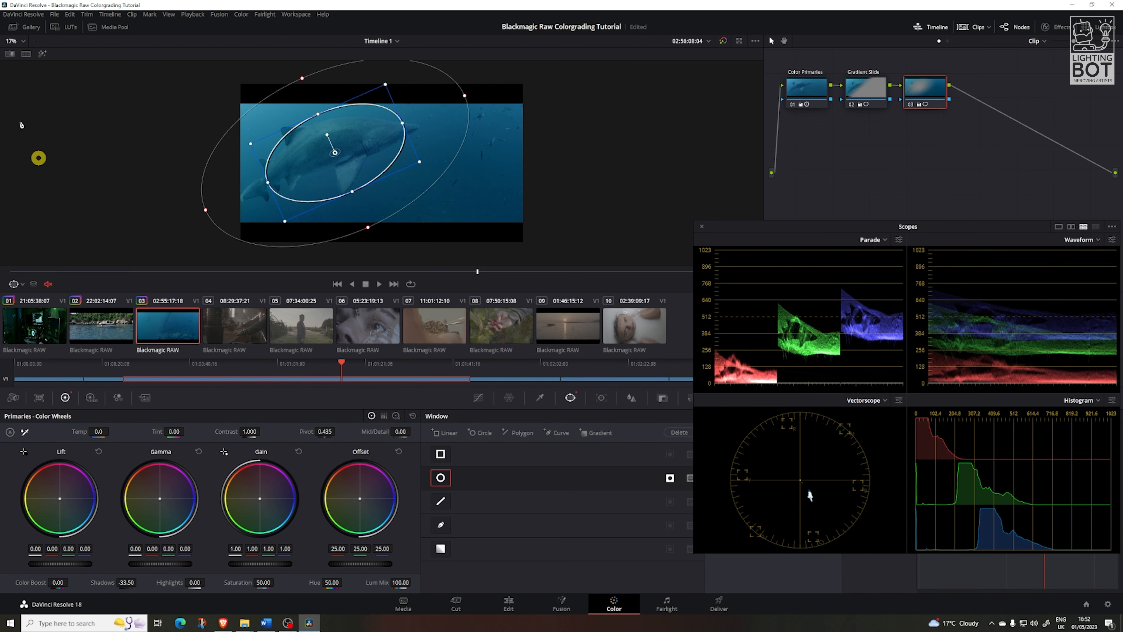
pyautogui.click(26, 53)
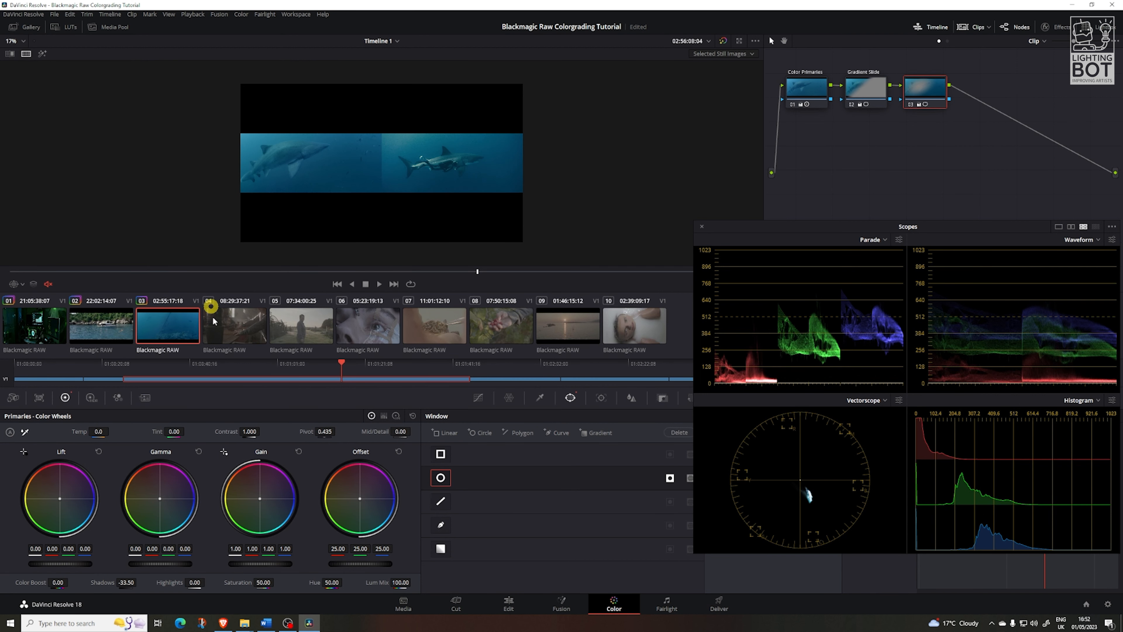
pyautogui.moveTo(125, 585); pyautogui.dragTo(142, 581)
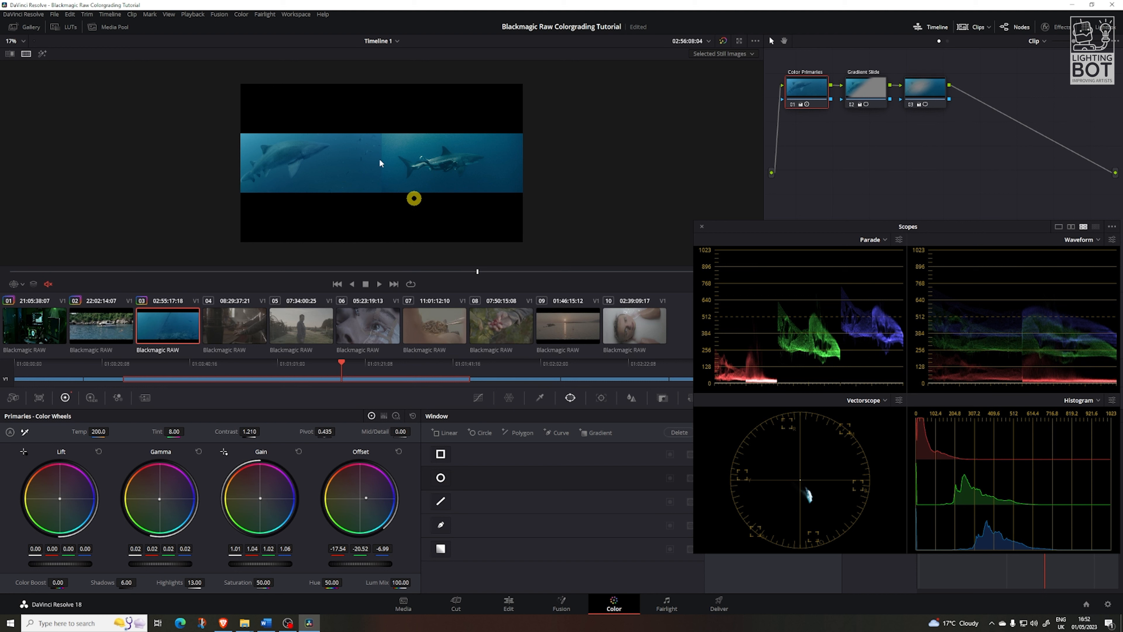
# Step: Set the Color Primaries node's Offset to -21.44, -19.70 and -6.01, and nudge the Gradient Slide node's Offset balance toward green
pyautogui.moveTo(370, 503); pyautogui.dragTo(364, 511)
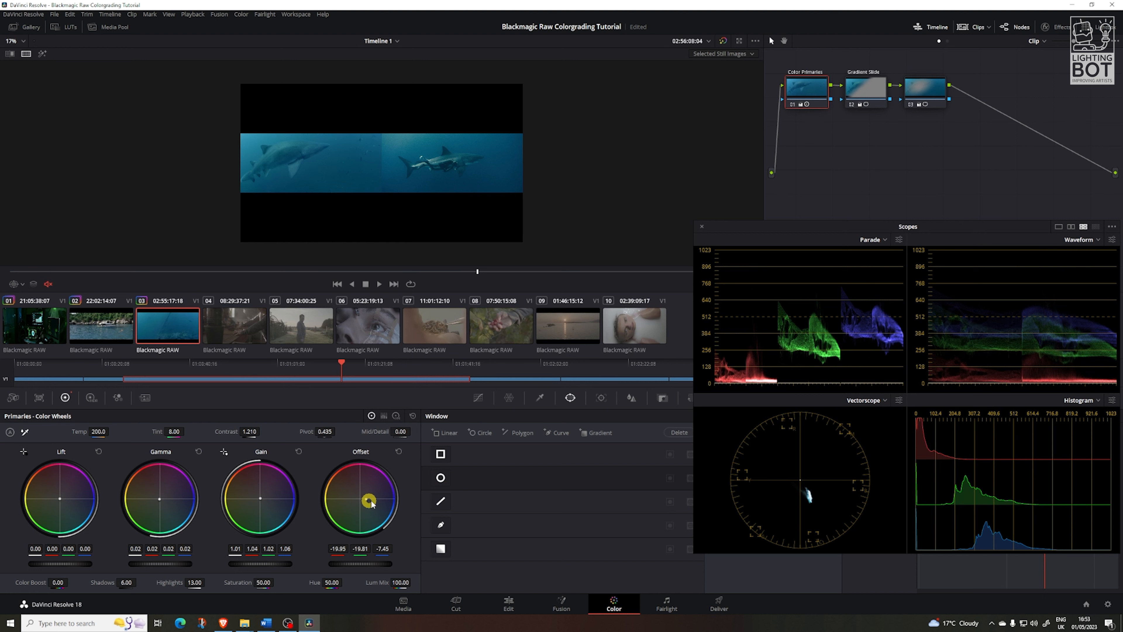
pyautogui.moveTo(370, 502); pyautogui.dragTo(375, 506)
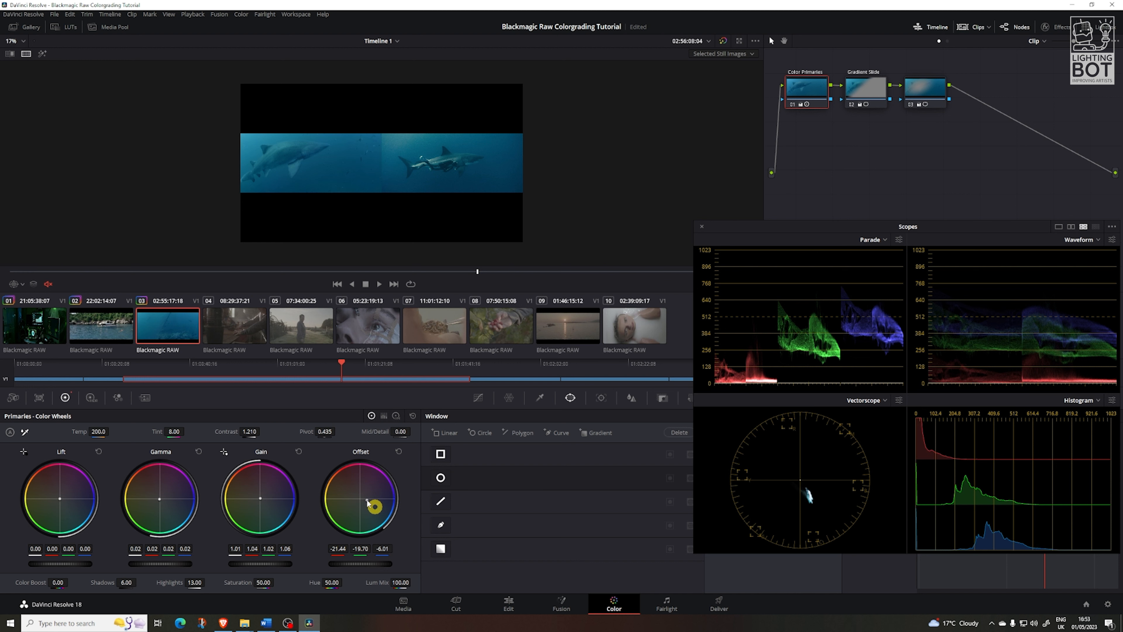
pyautogui.click(859, 91)
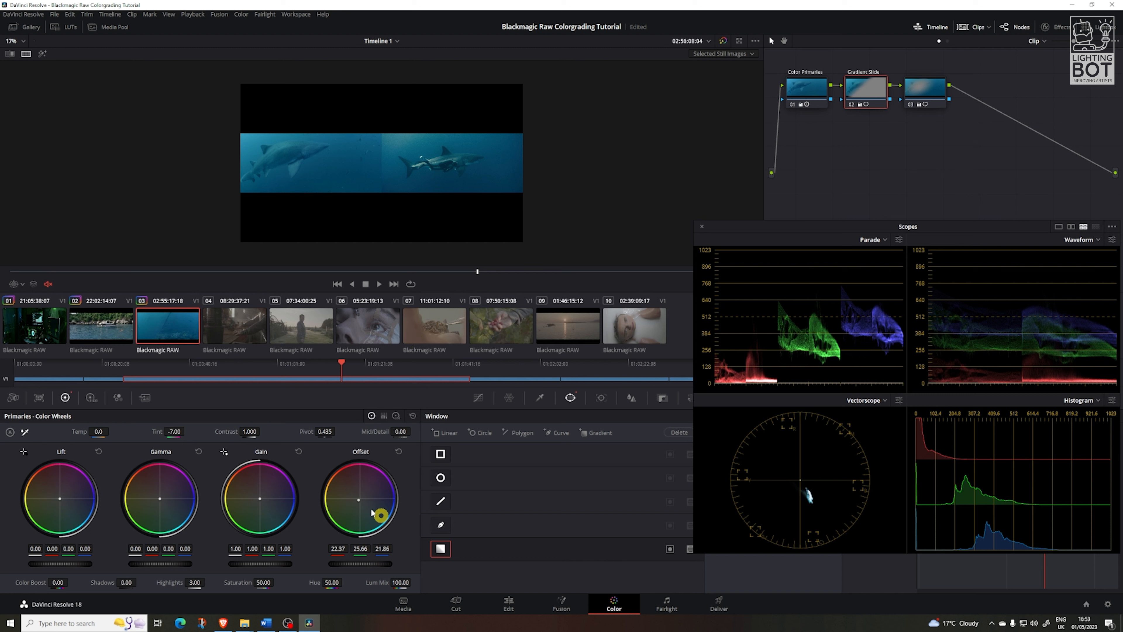
pyautogui.moveTo(369, 503)
pyautogui.mouseDown()
pyautogui.moveTo(393, 512)
pyautogui.moveTo(331, 506)
pyautogui.moveTo(372, 517)
pyautogui.moveTo(352, 512)
pyautogui.mouseUp()
# Step: Switch the third node off and on to judge its effect, and compare an earlier frame with the reference
pyautogui.click(921, 93)
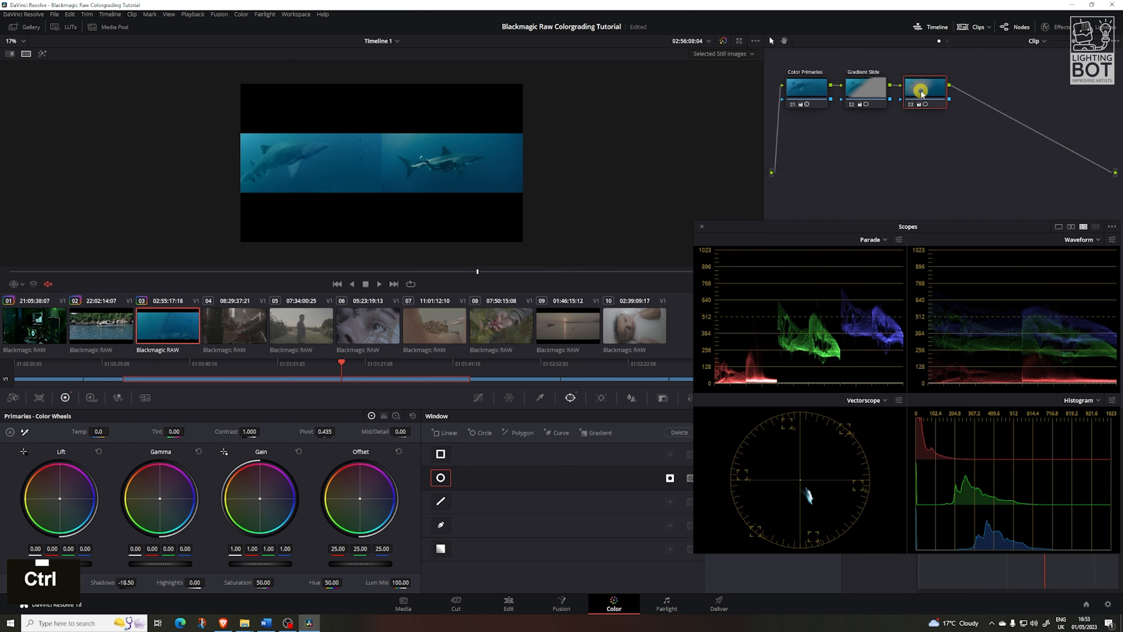
pyautogui.hotkey('ctrl', 'd')
pyautogui.hotkey('ctrl', 'd')
pyautogui.moveTo(326, 278); pyautogui.dragTo(363, 283)
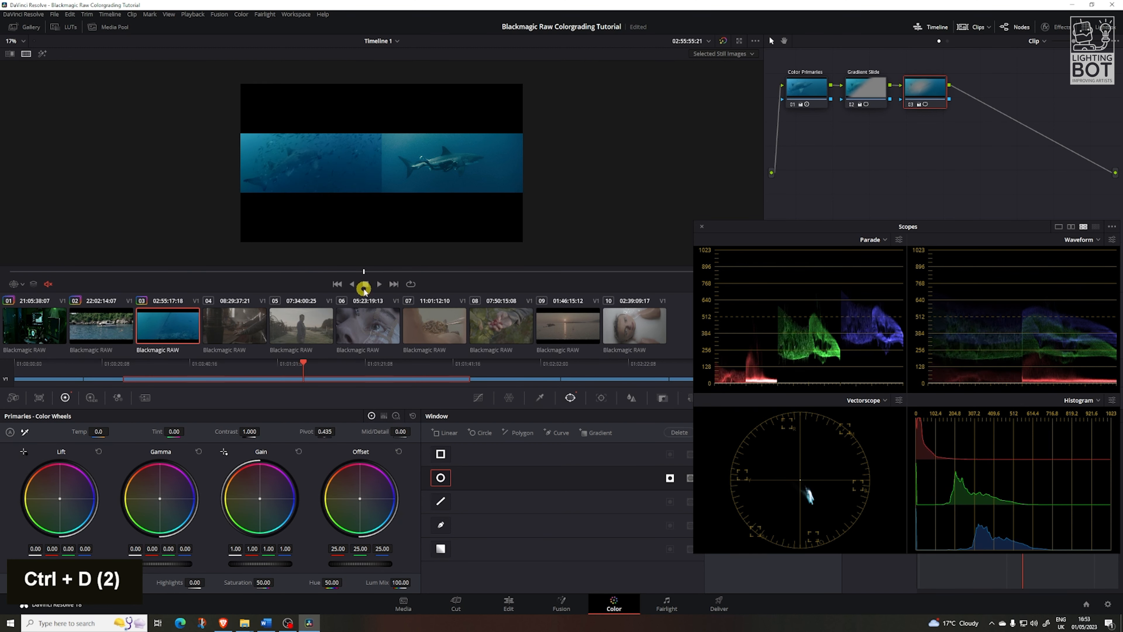
# Step: Show the Power Window overlay, go to the frame at 02:56:24:16 and compare it with the third node disabled and enabled
pyautogui.click(19, 283)
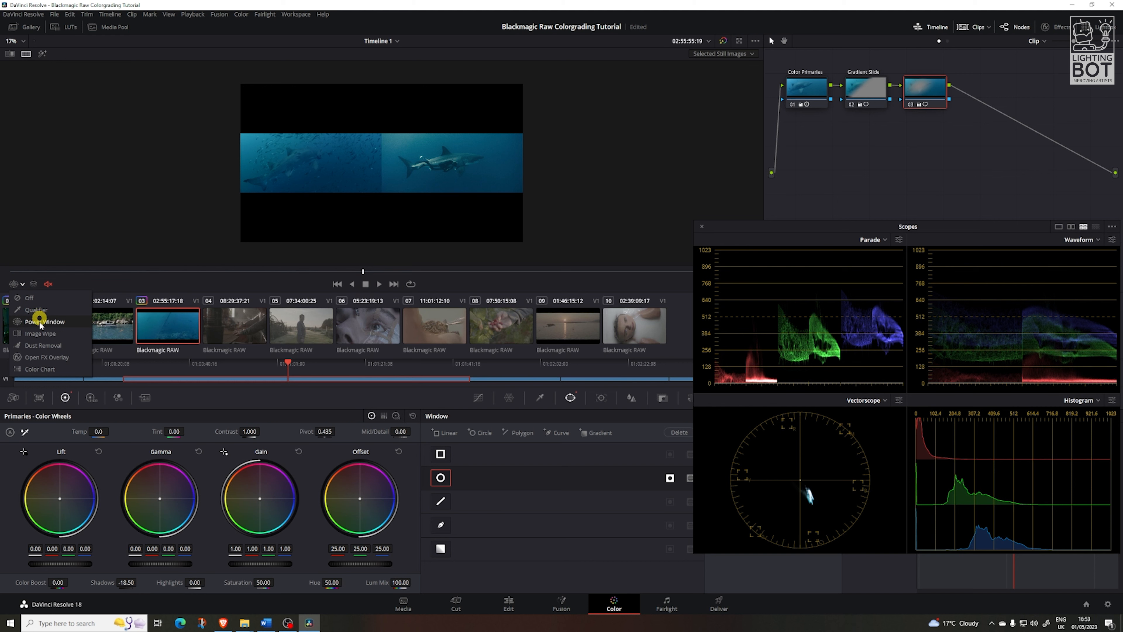
pyautogui.click(65, 321)
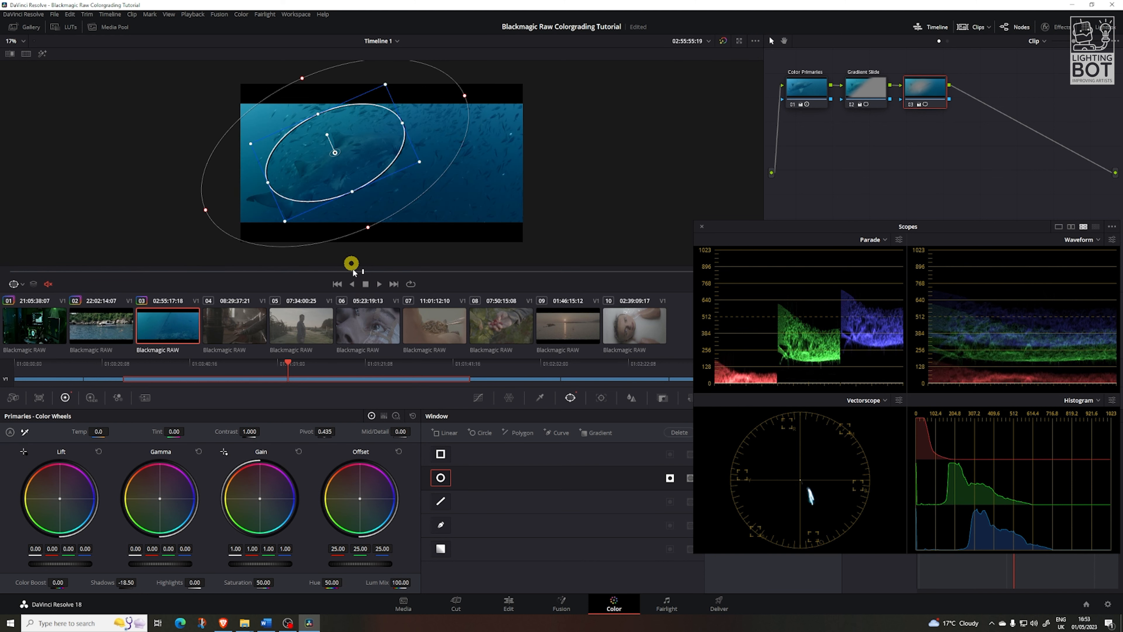
pyautogui.moveTo(365, 270); pyautogui.dragTo(631, 271)
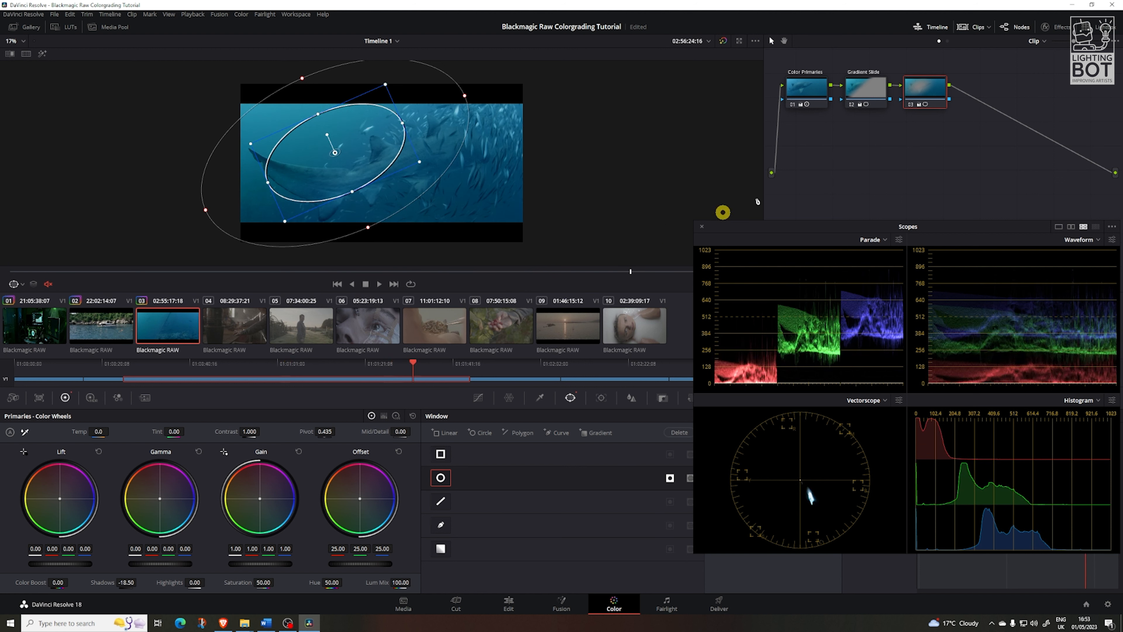
pyautogui.hotkey('ctrl', 'd')
pyautogui.hotkey('ctrl', 'd')
pyautogui.hotkey('ctrl', 'd')
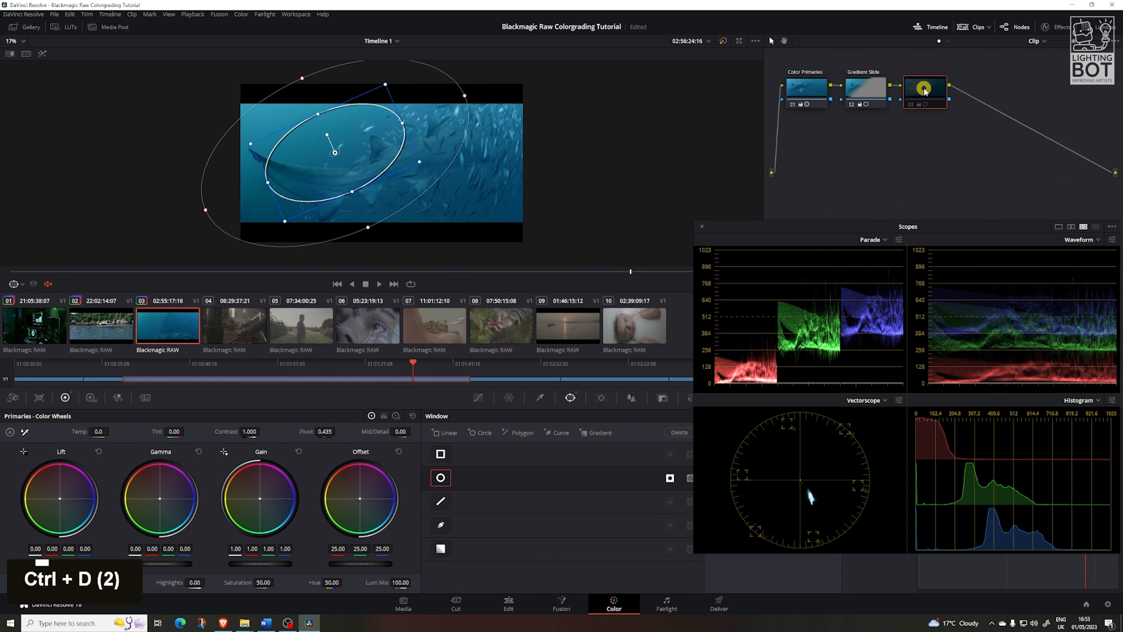
# Step: Turn off the window overlay, review the frame at 02:56:14:20 and toggle the reference wipe
pyautogui.doubleClick(10, 285)
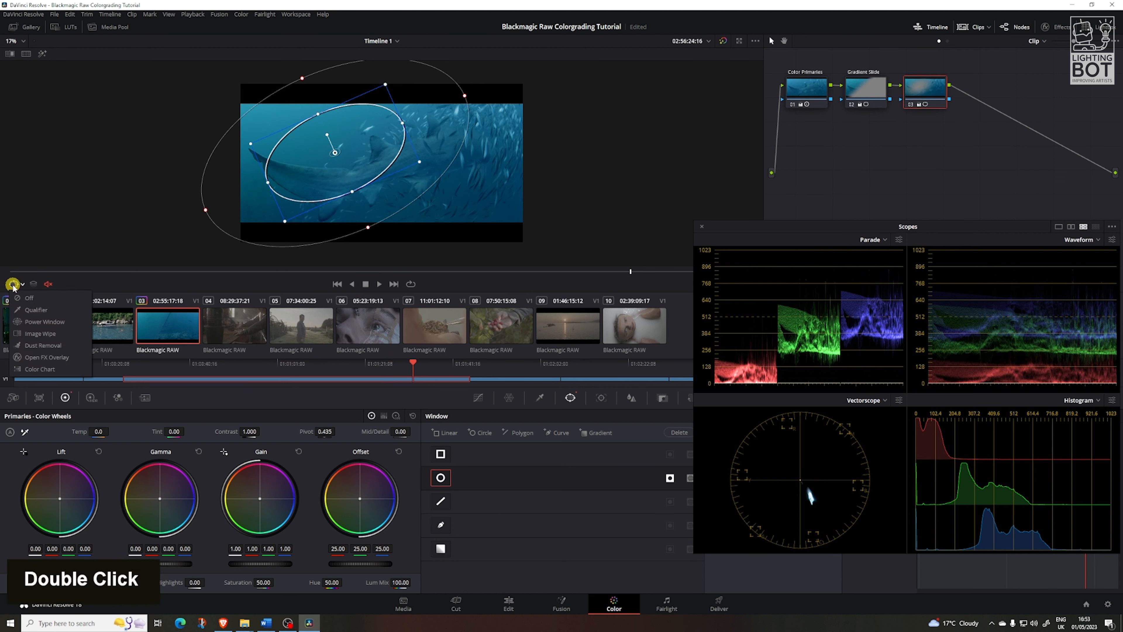
pyautogui.moveTo(231, 271); pyautogui.dragTo(539, 282)
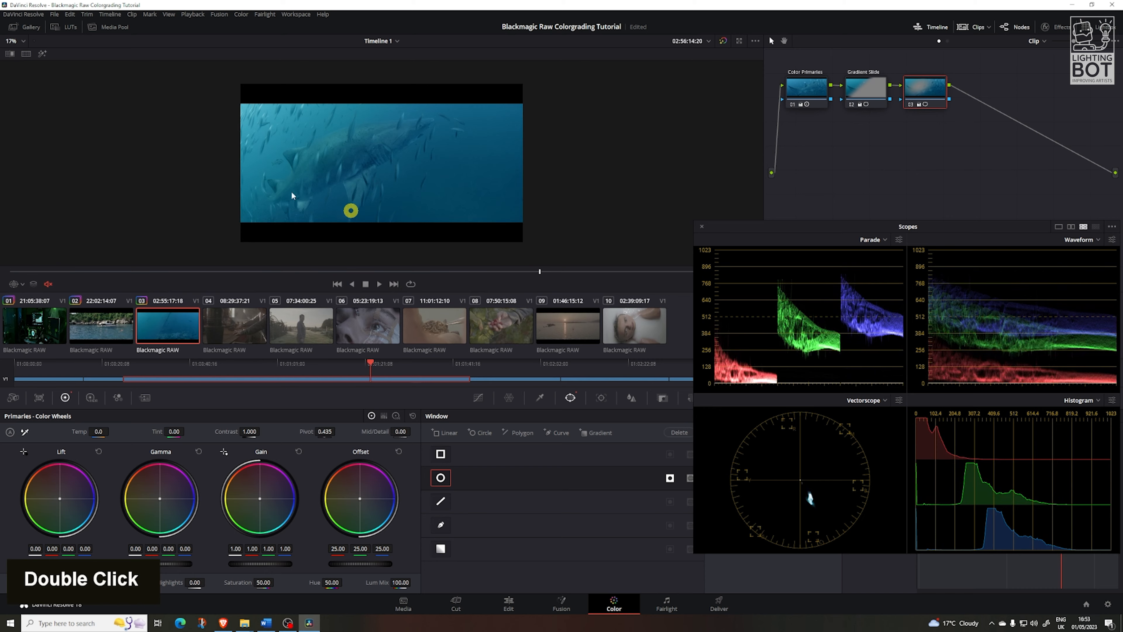
pyautogui.doubleClick(26, 55)
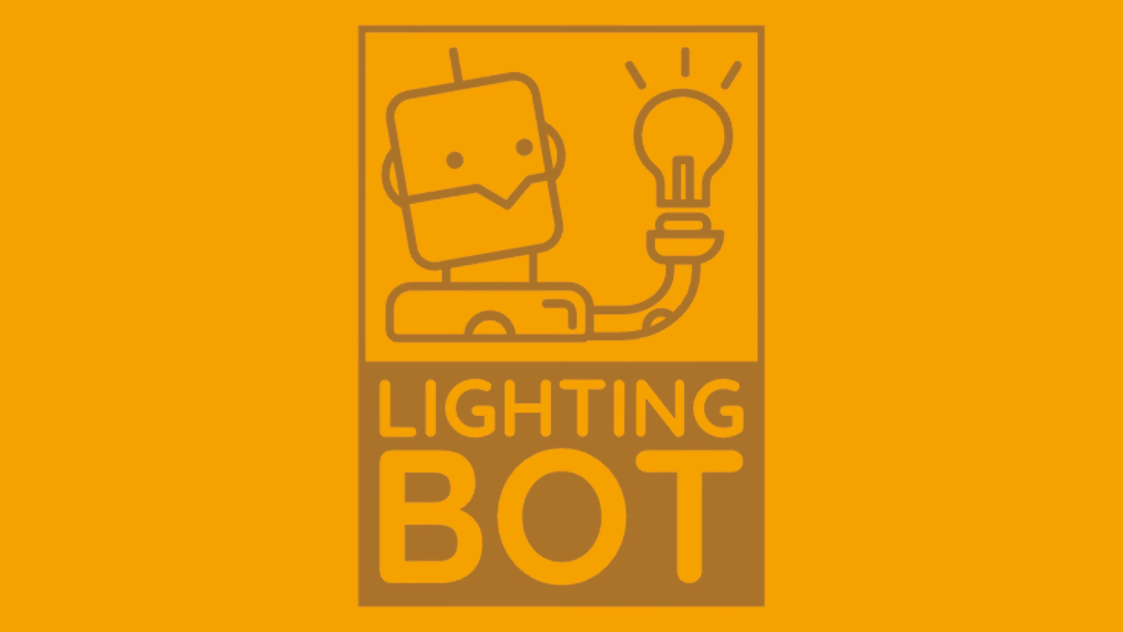